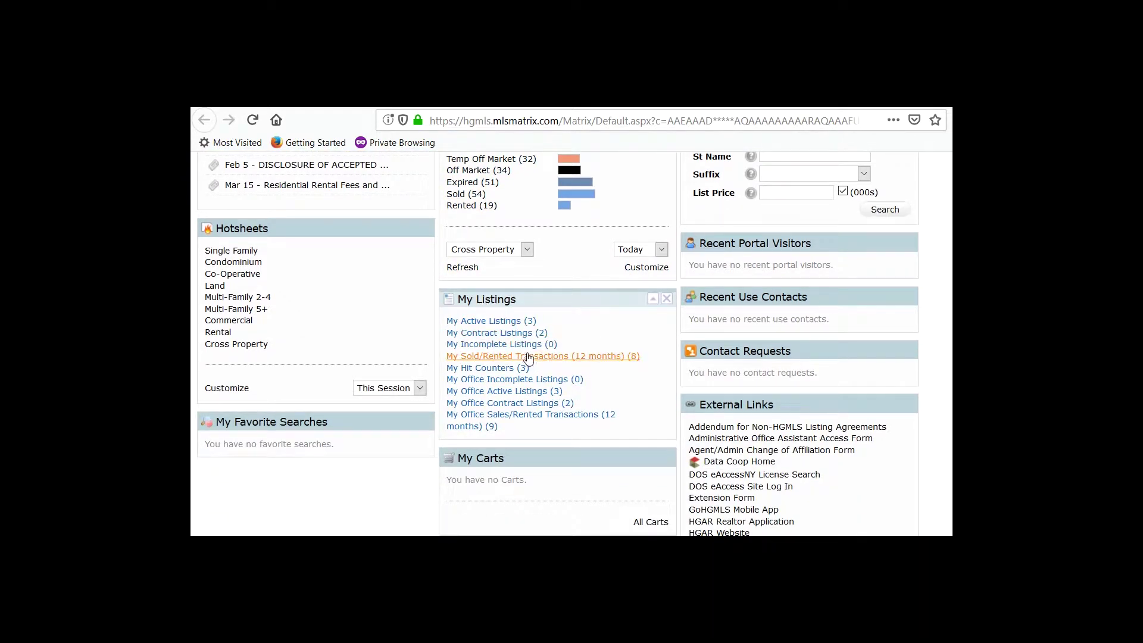
click(523, 325)
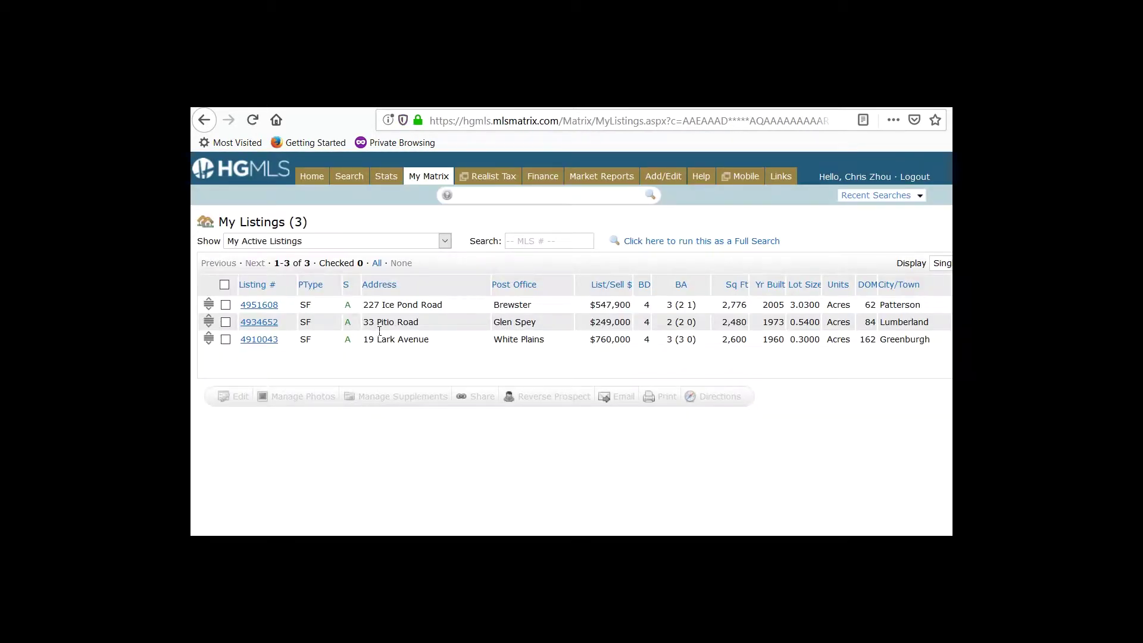
click(269, 324)
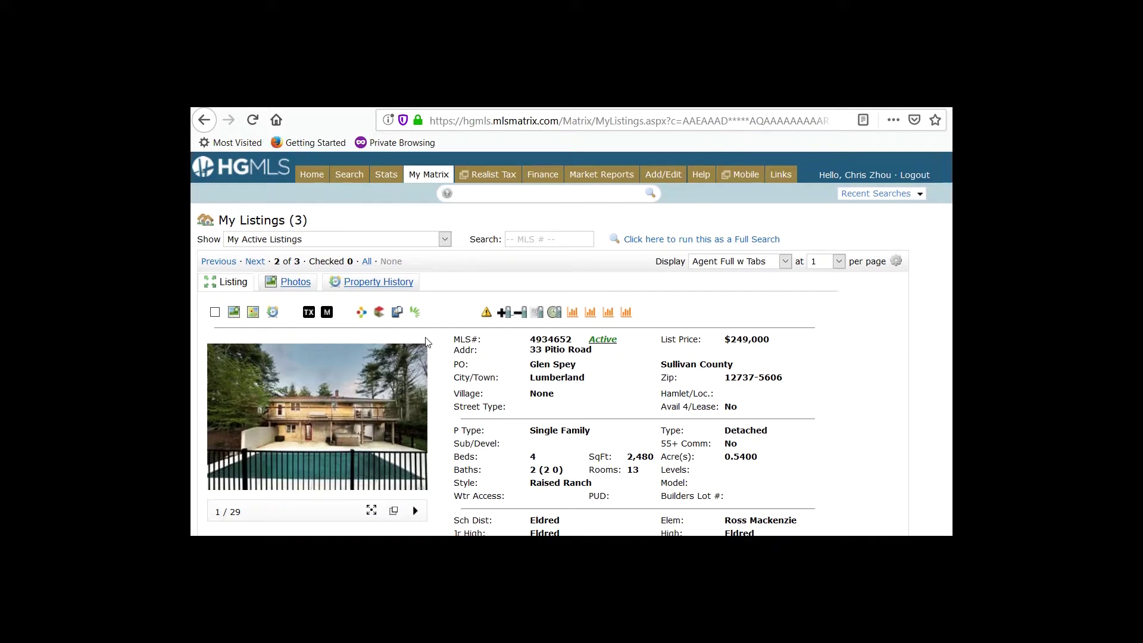
scroll(426, 342, down, 4)
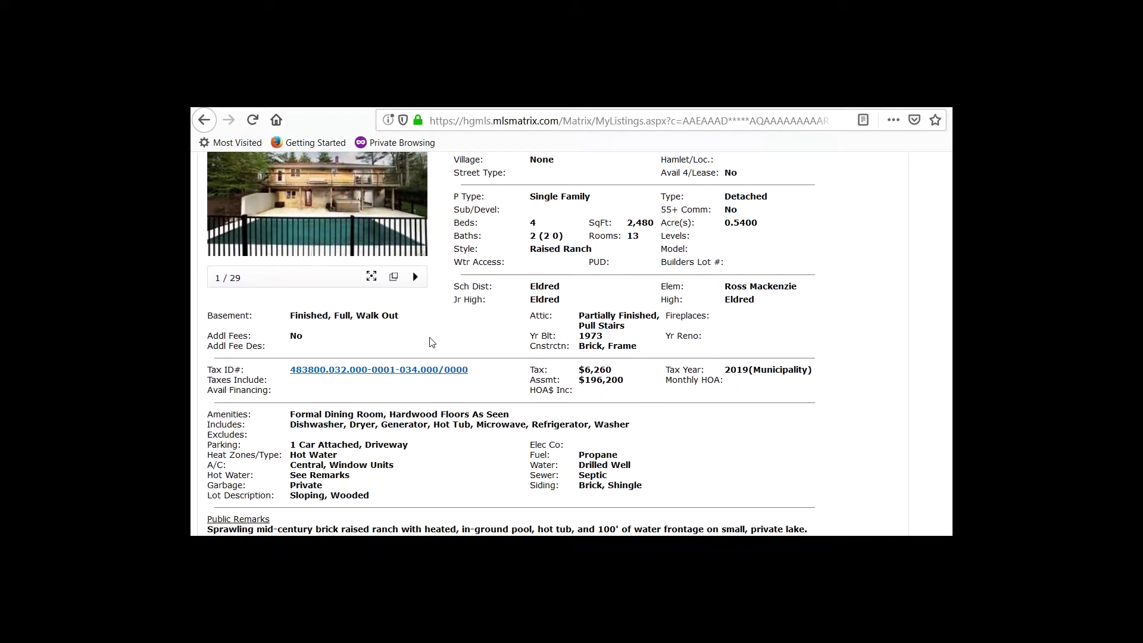
scroll(433, 342, up, 2)
scroll(357, 416, down, 7)
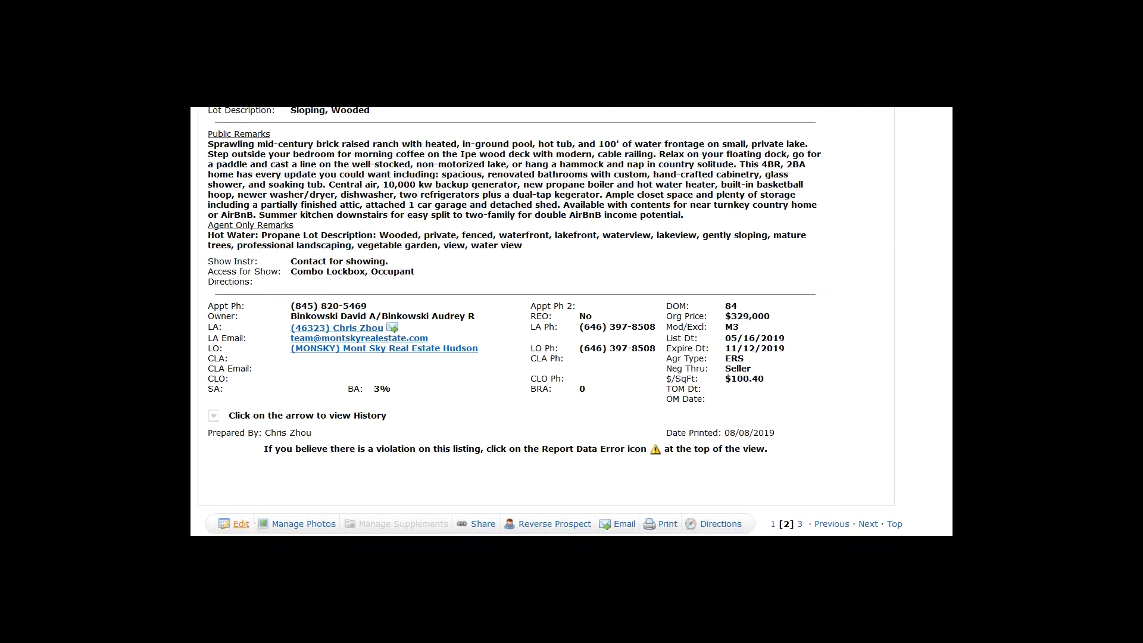
click(241, 524)
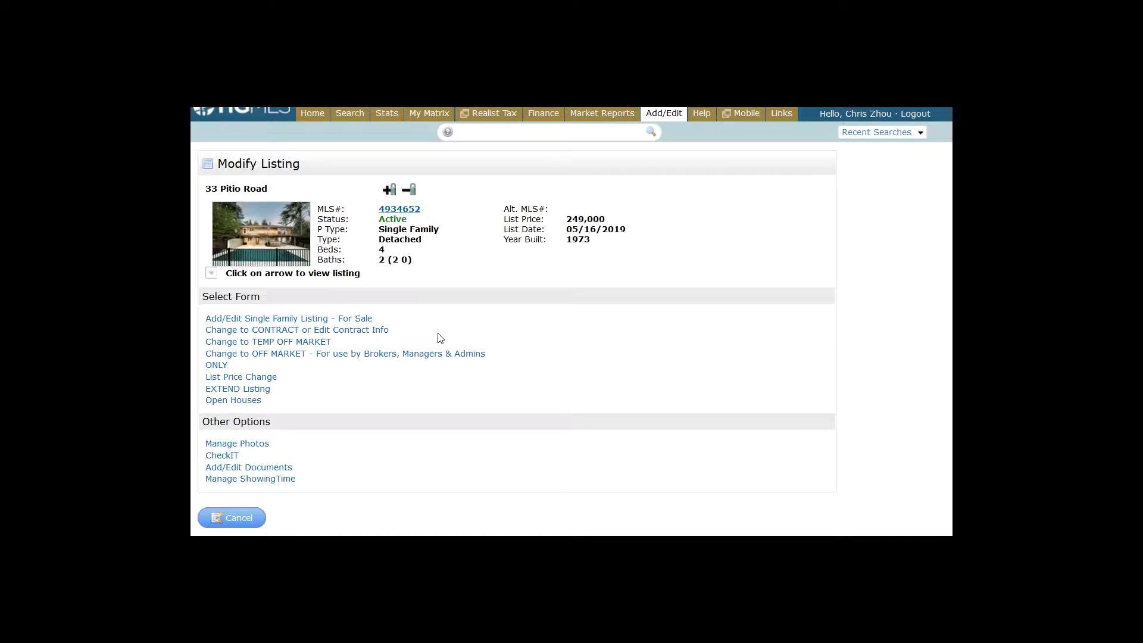
click(252, 407)
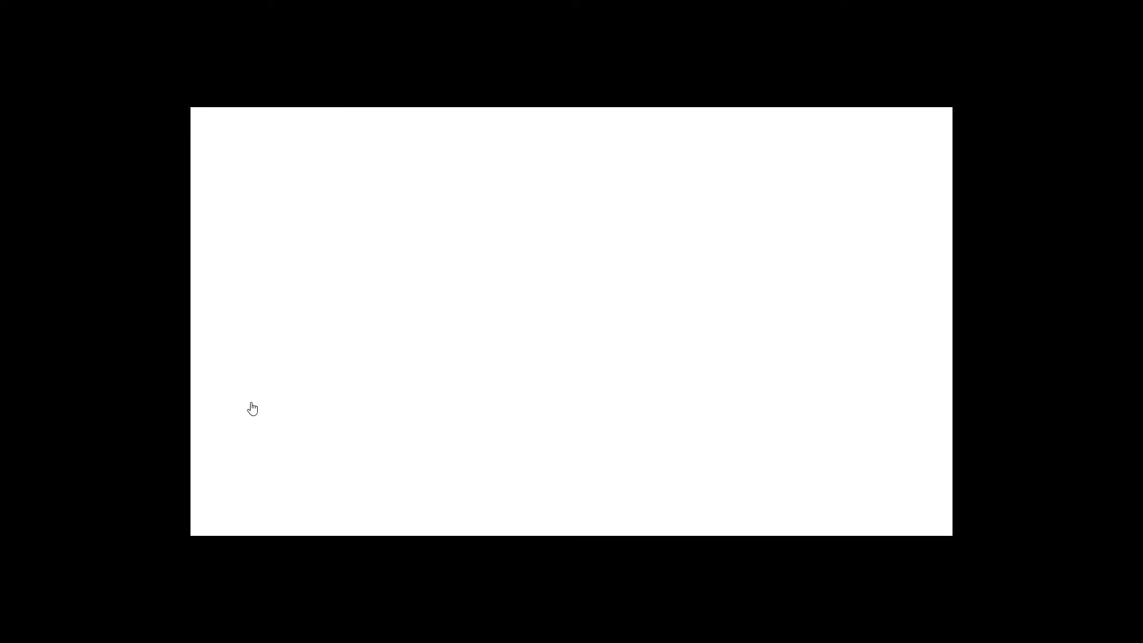
Enter a Public open house on August 11 from 12 PM to 2 PM
click(265, 223)
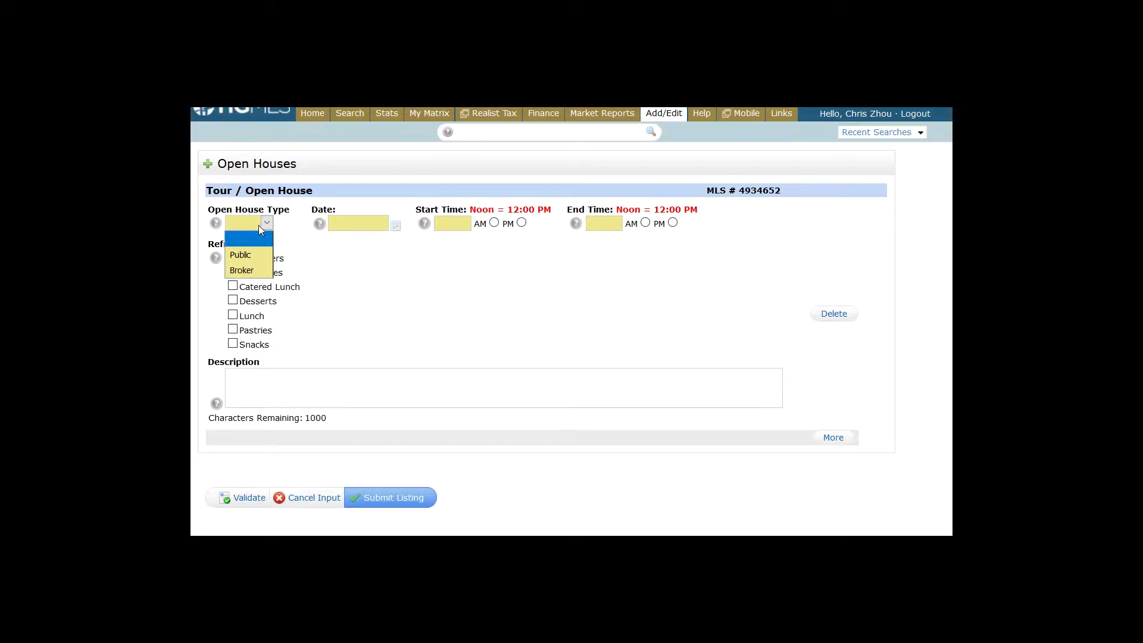
click(255, 255)
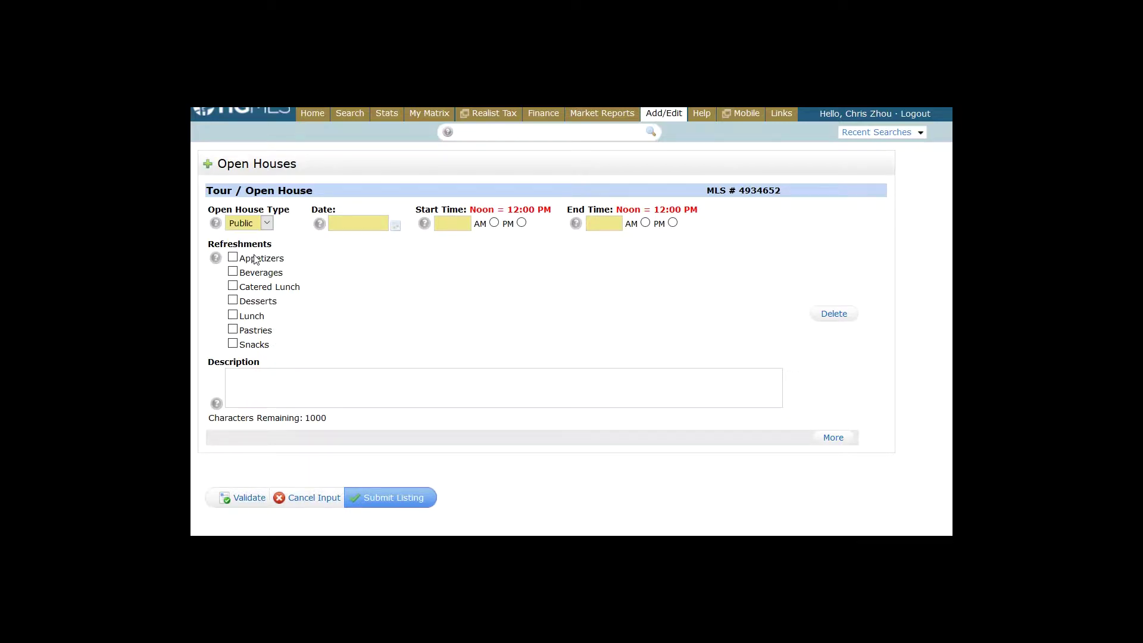
click(266, 223)
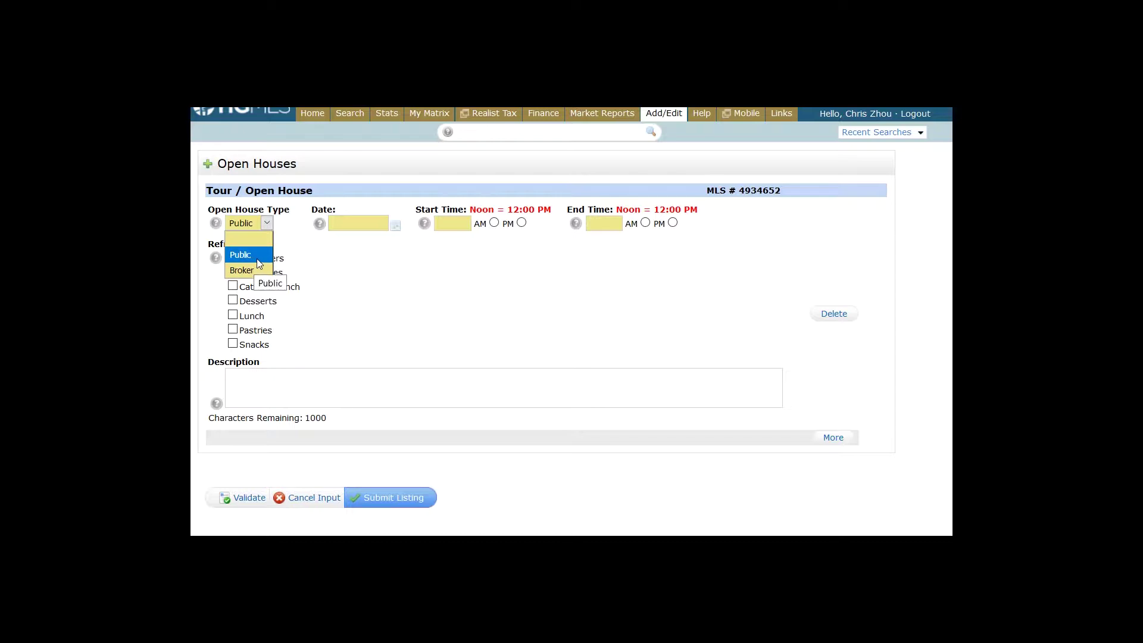
click(258, 262)
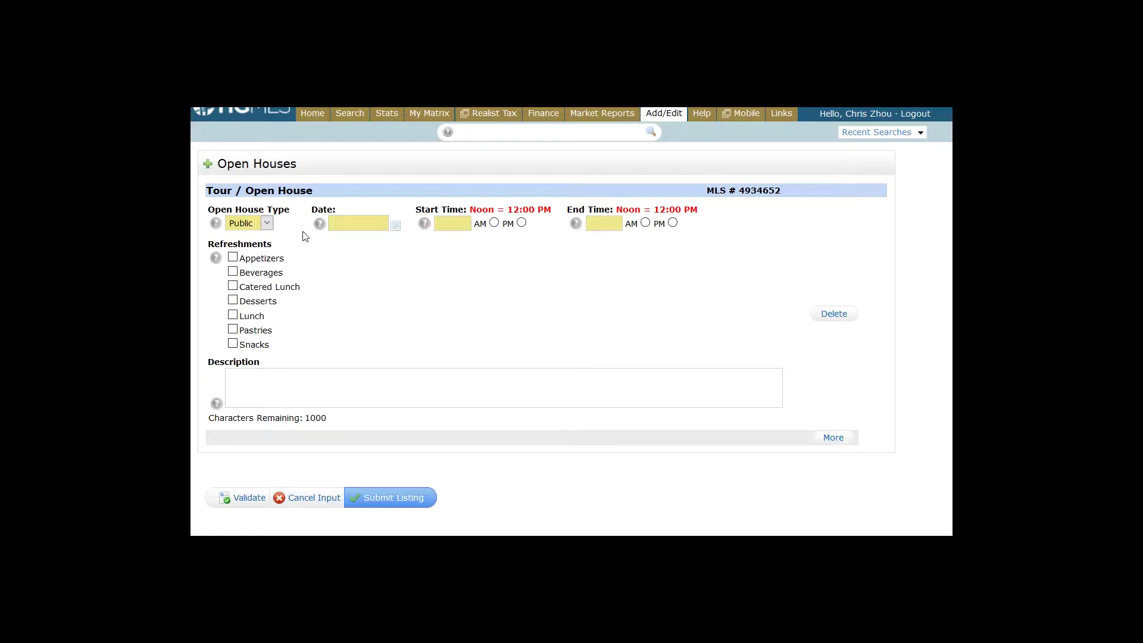
click(396, 225)
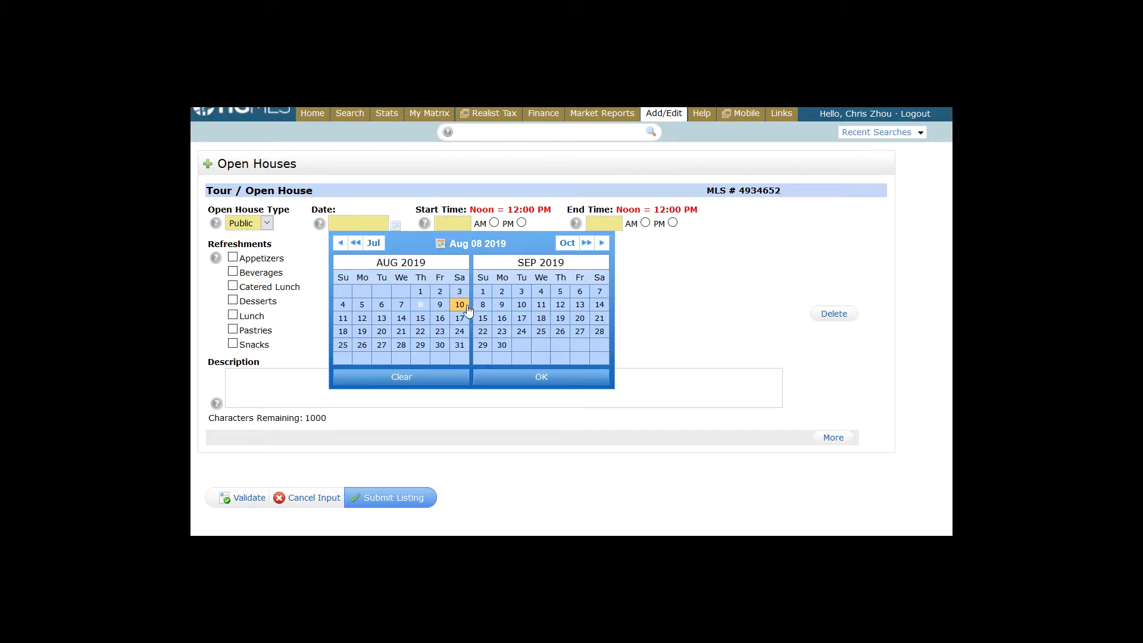
click(348, 325)
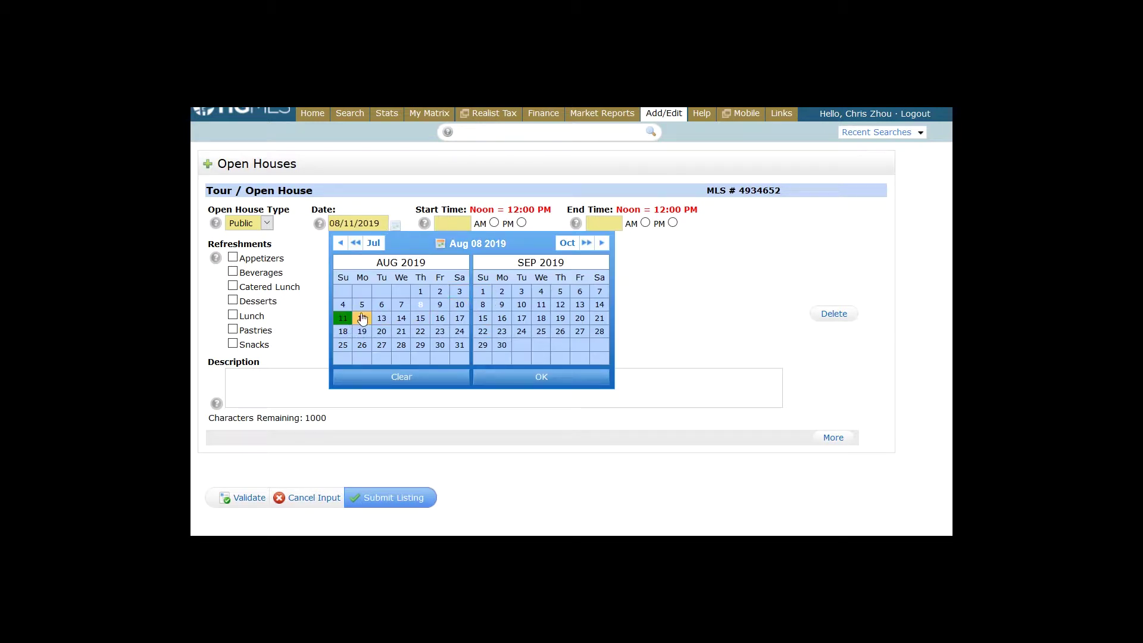
click(462, 225)
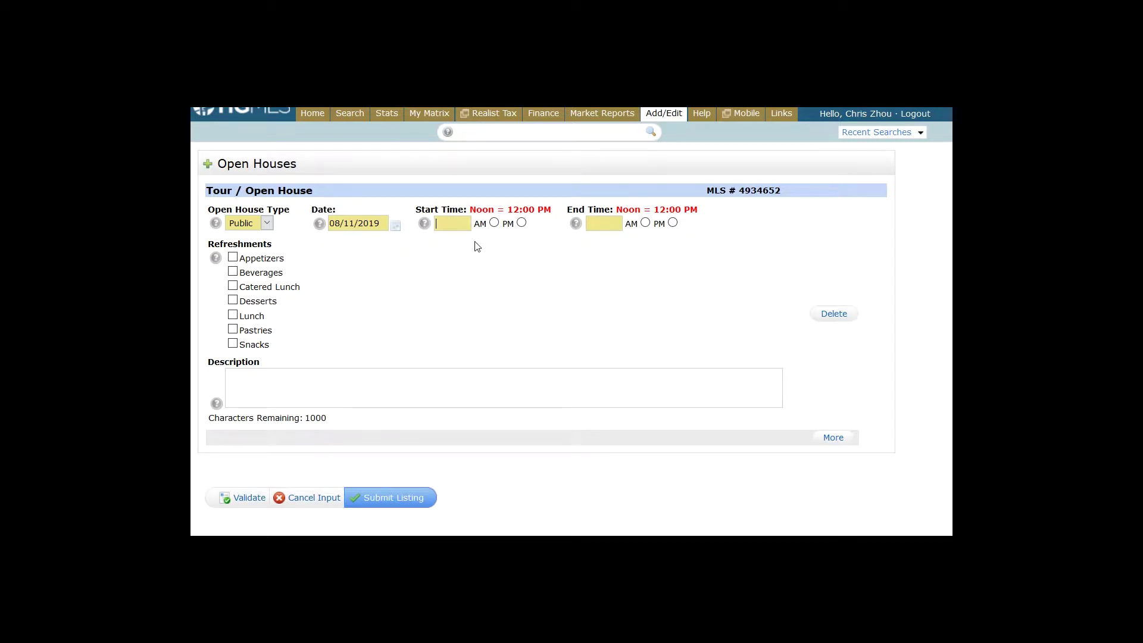
text(12)
click(521, 223)
click(673, 222)
click(590, 225)
text(2)
Cancel the open house input and confirm the discard with OK
click(385, 500)
click(318, 501)
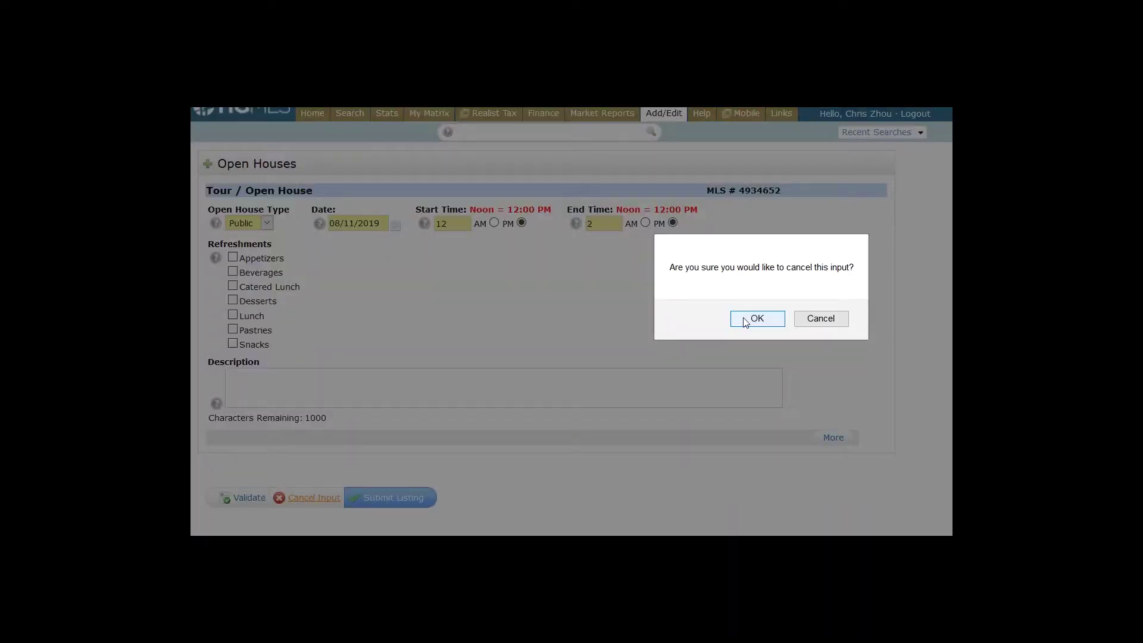
click(748, 319)
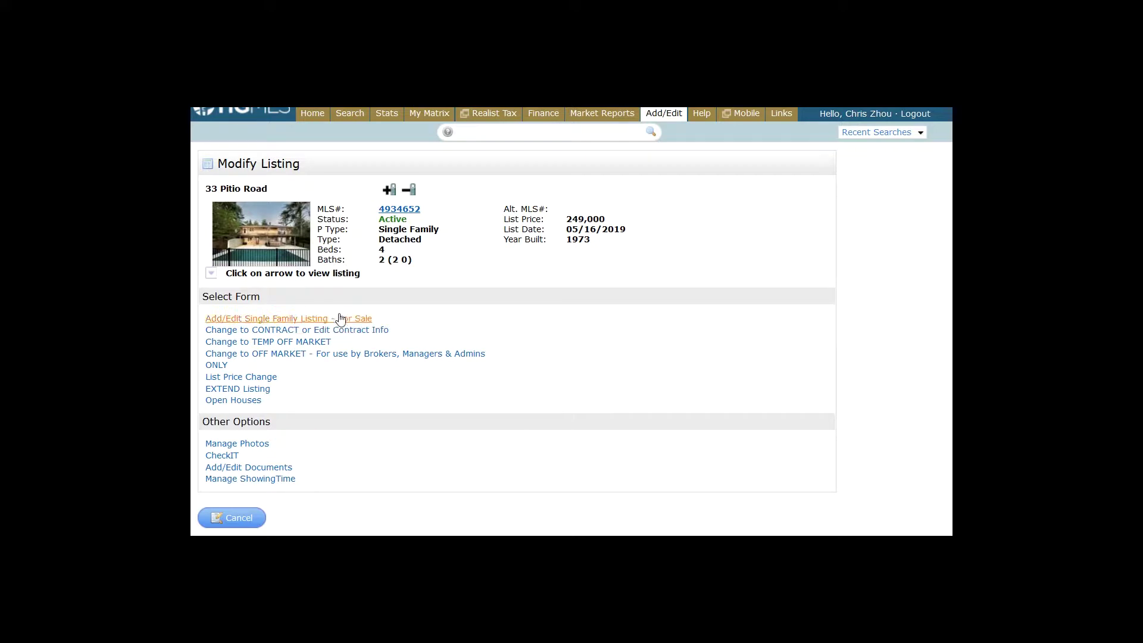
click(335, 316)
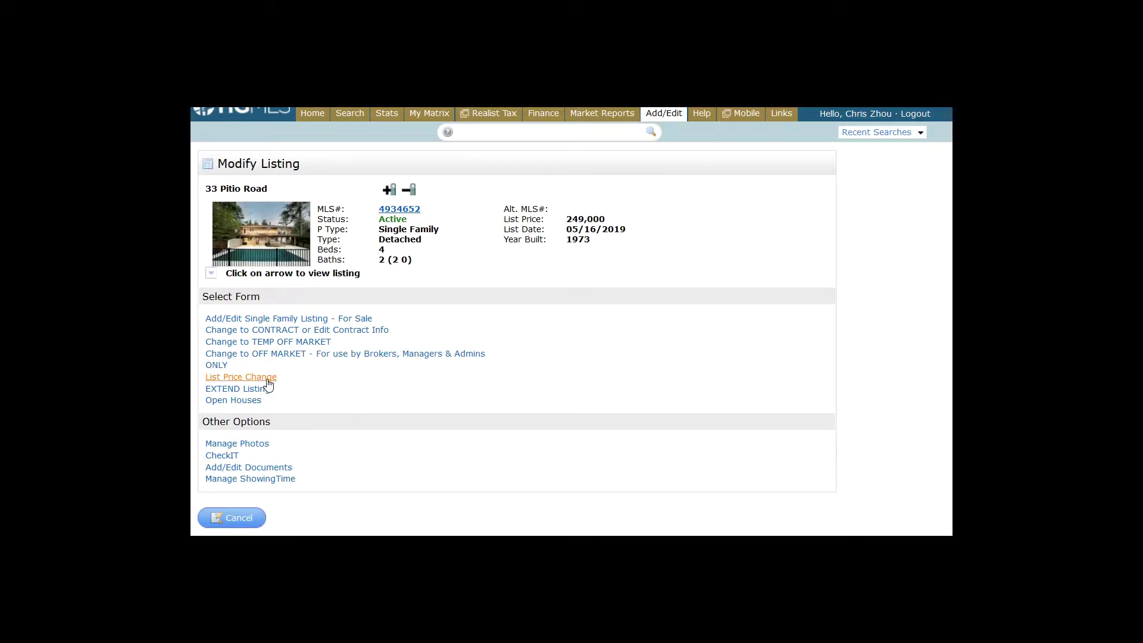
click(266, 382)
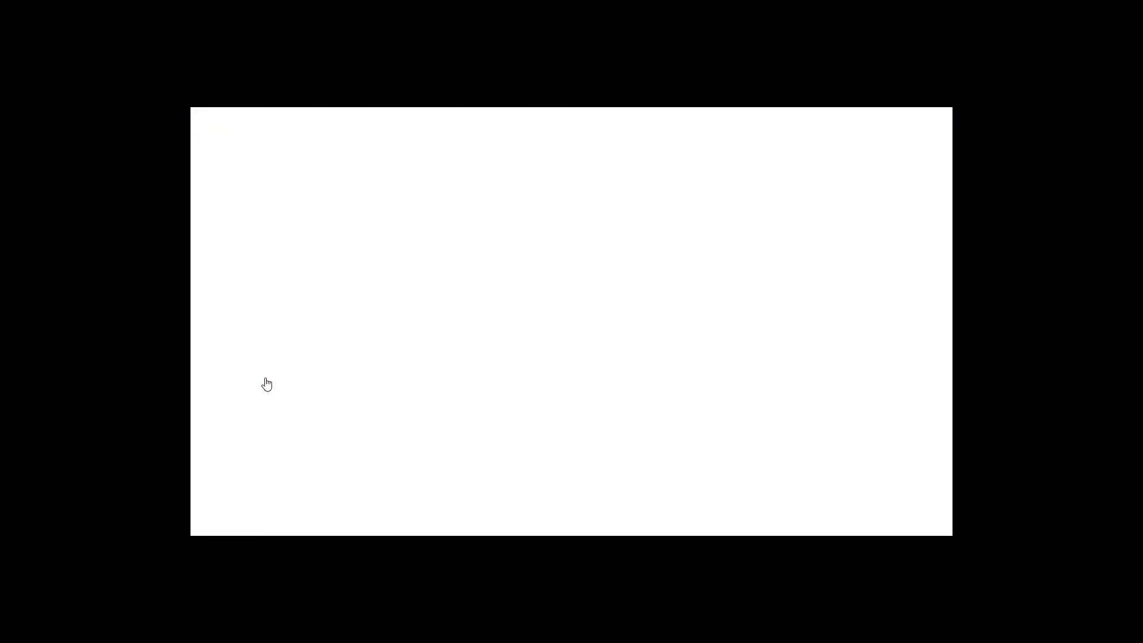
double_click(377, 213)
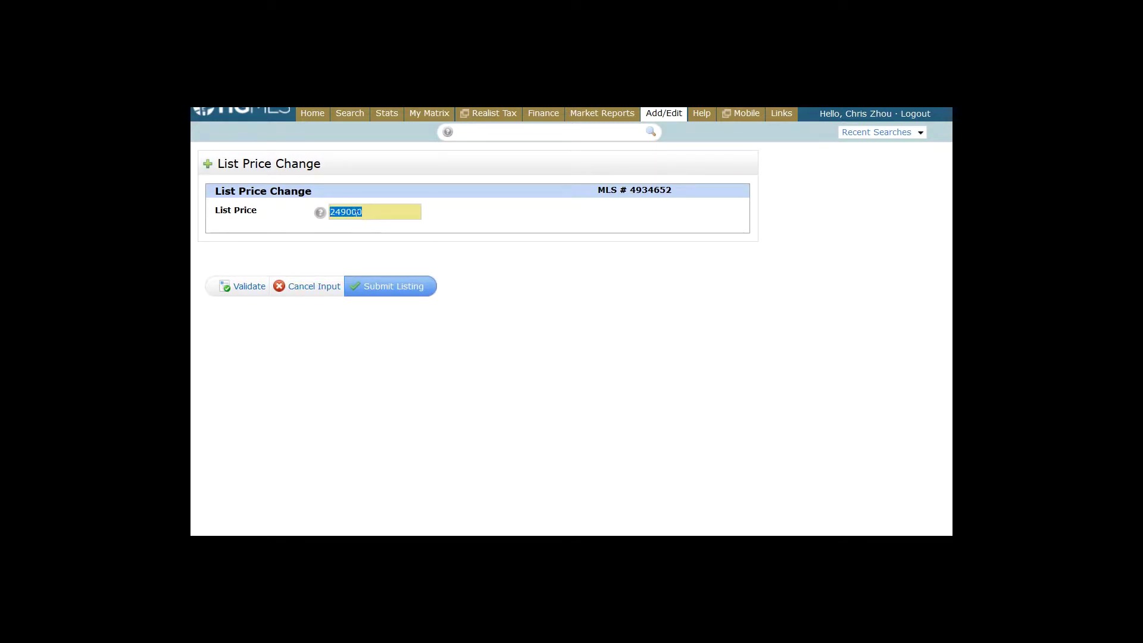
click(354, 214)
drag(346, 213, 335, 212)
text(3)
click(341, 286)
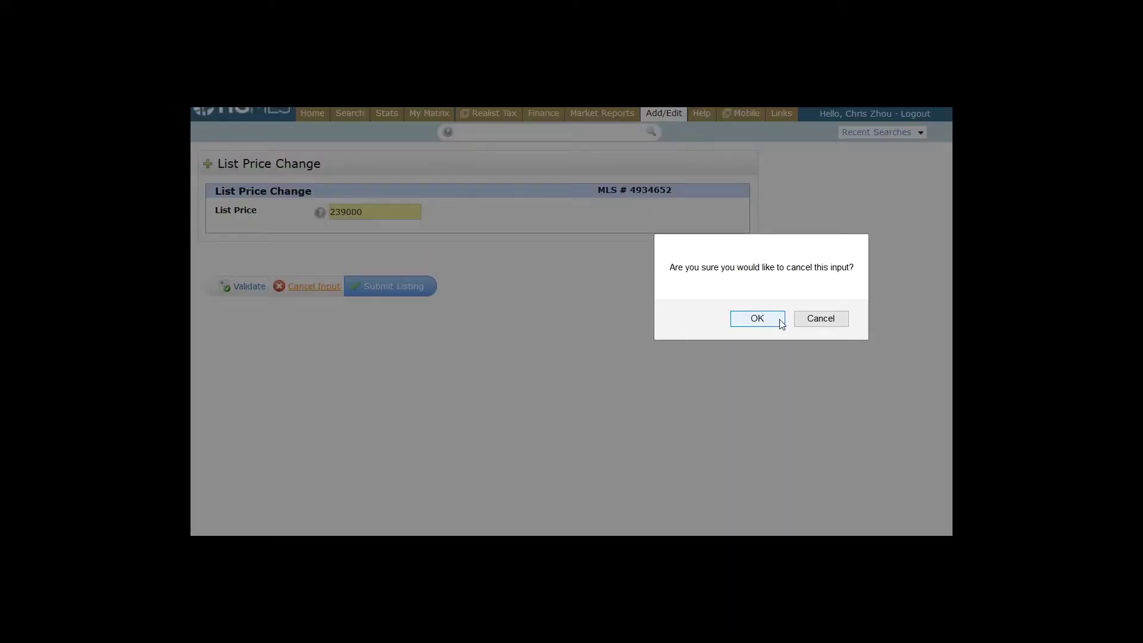
click(767, 320)
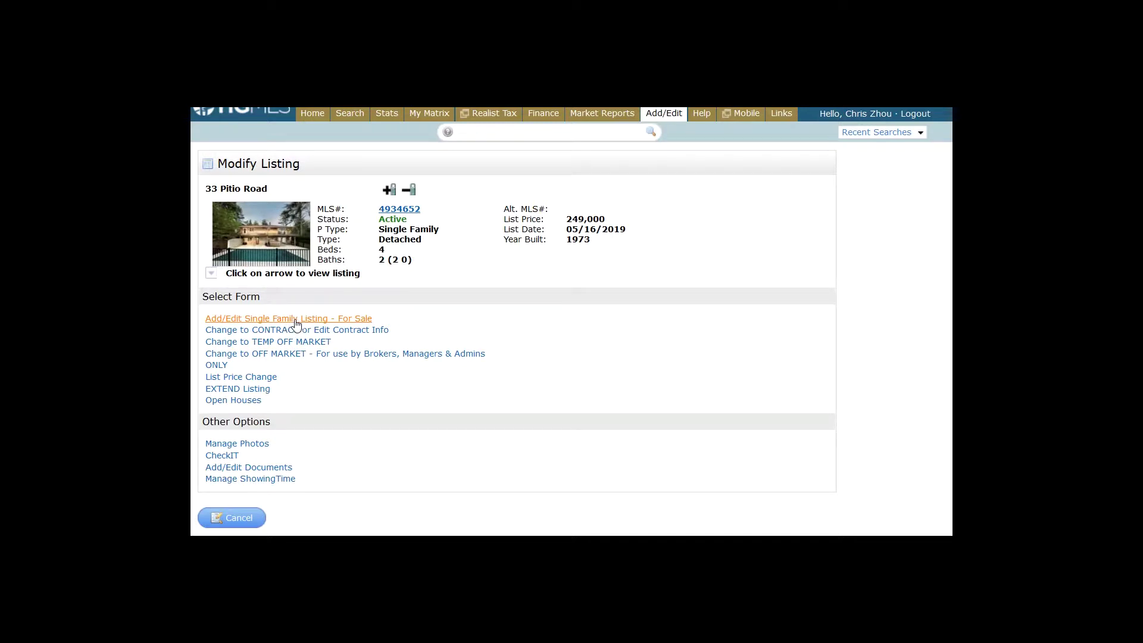
Open the full single family edit form and browse its General, Rooms, Features, Utilities and Remarks sections
click(296, 320)
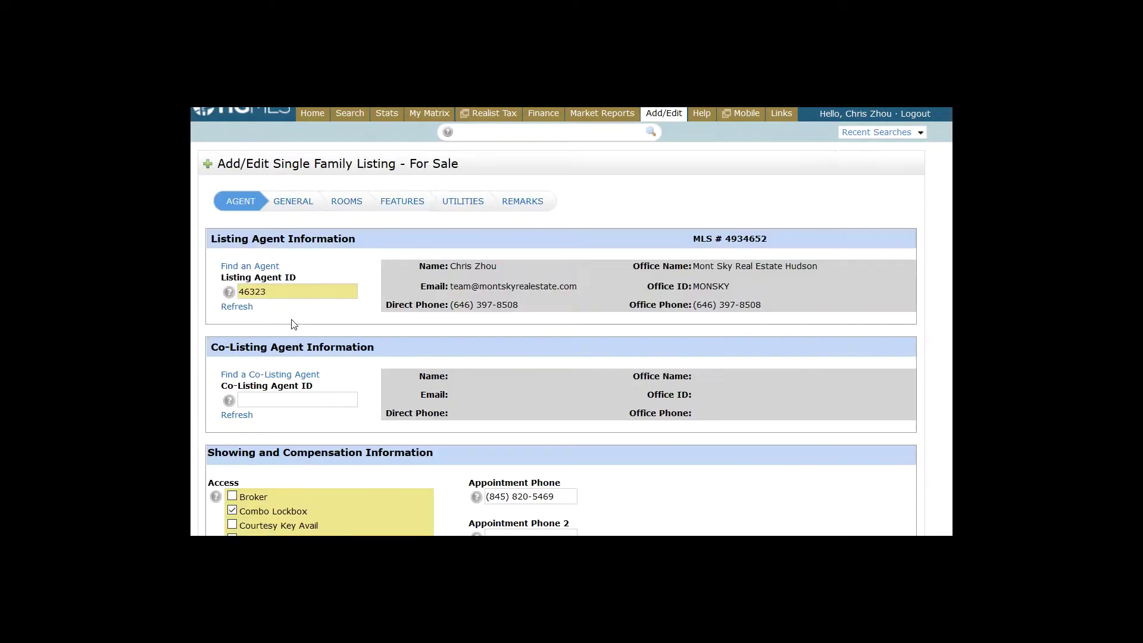
scroll(296, 323, down, 4)
scroll(296, 323, down, 2)
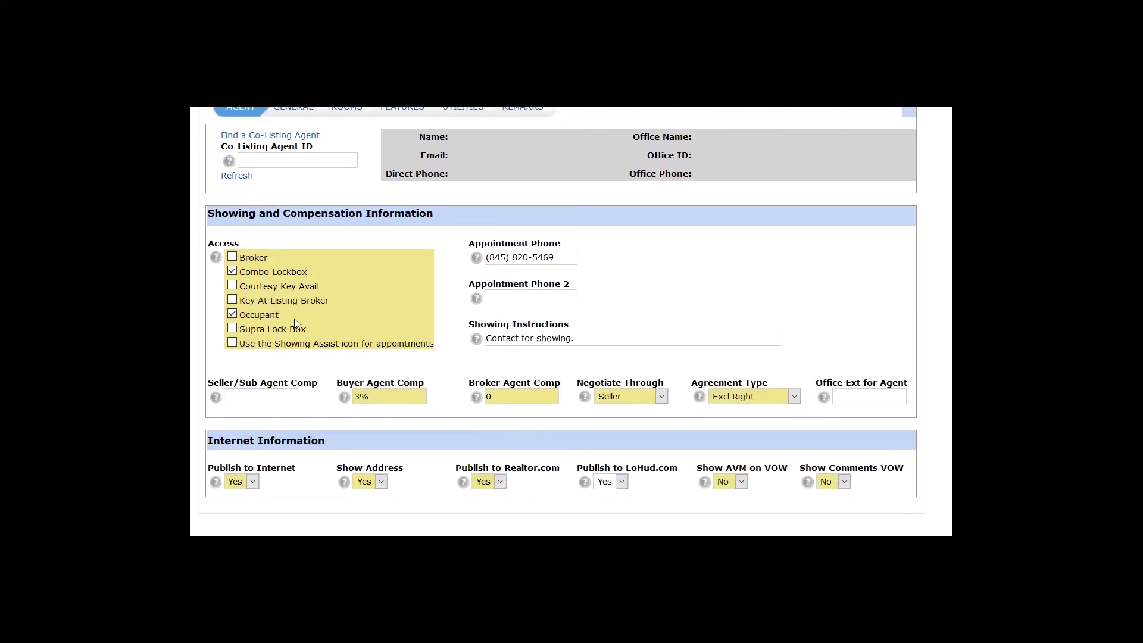
scroll(294, 320, up, 5)
click(299, 207)
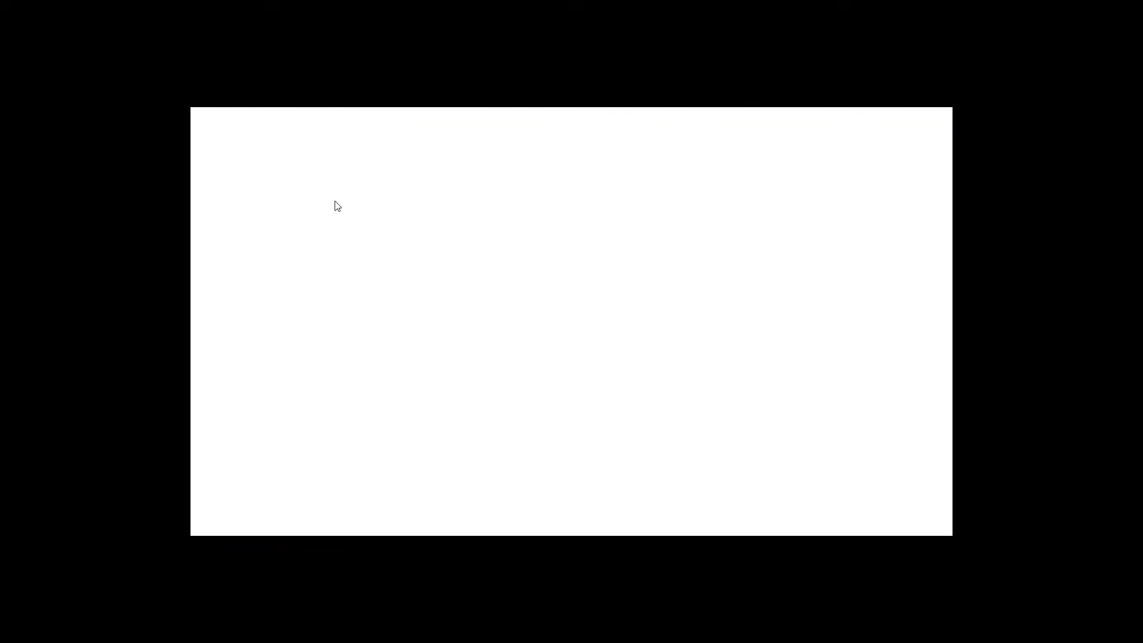
click(358, 208)
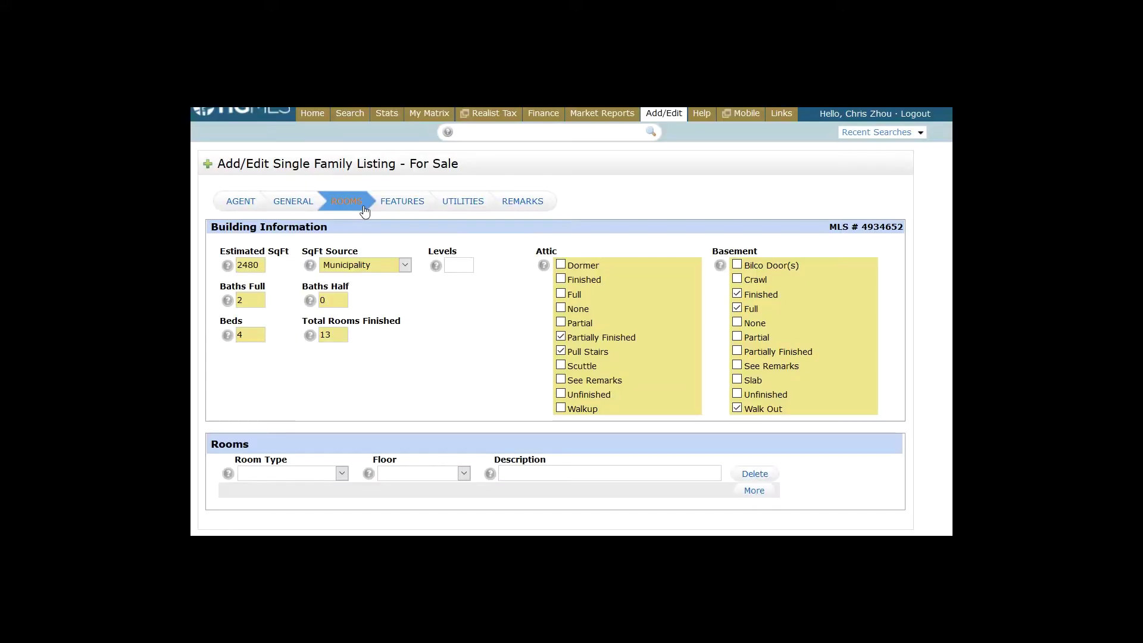
click(407, 208)
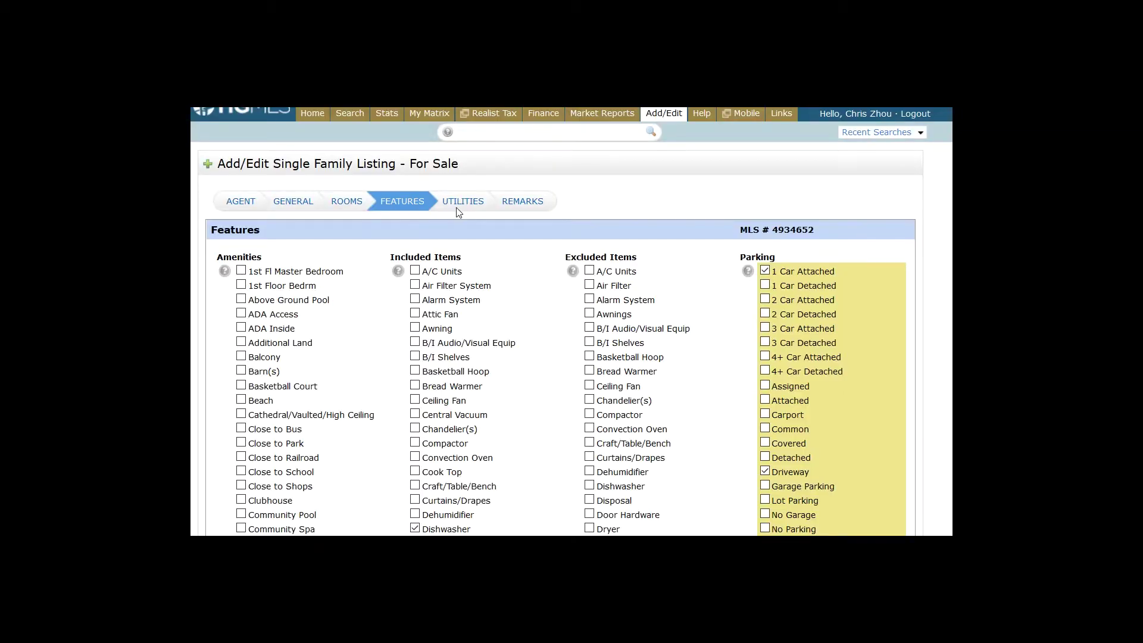
click(470, 203)
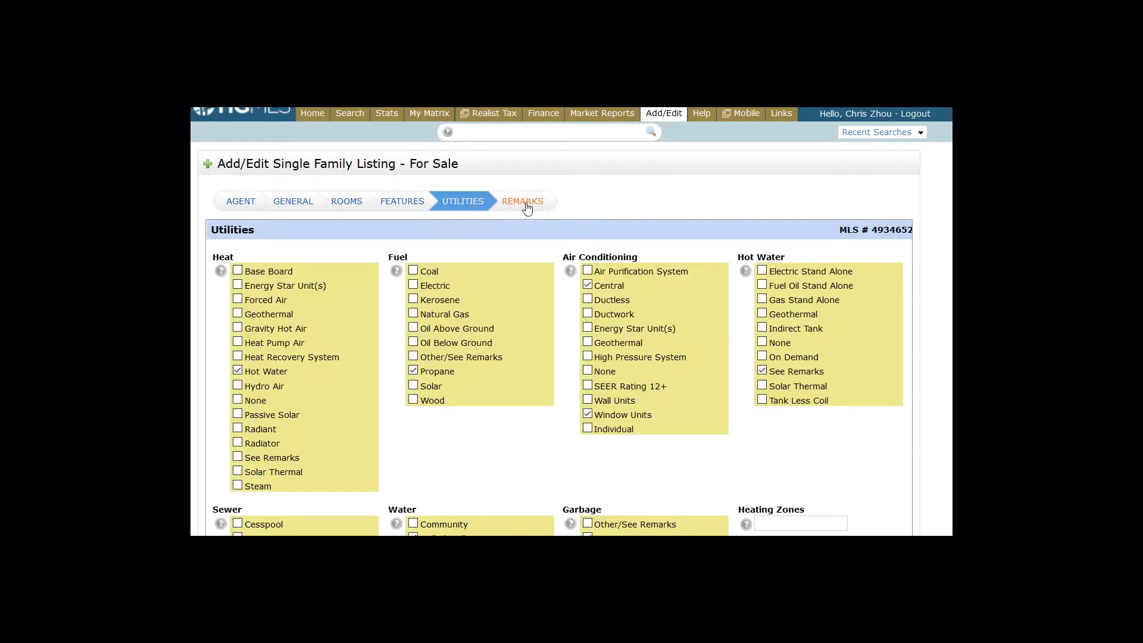
click(532, 207)
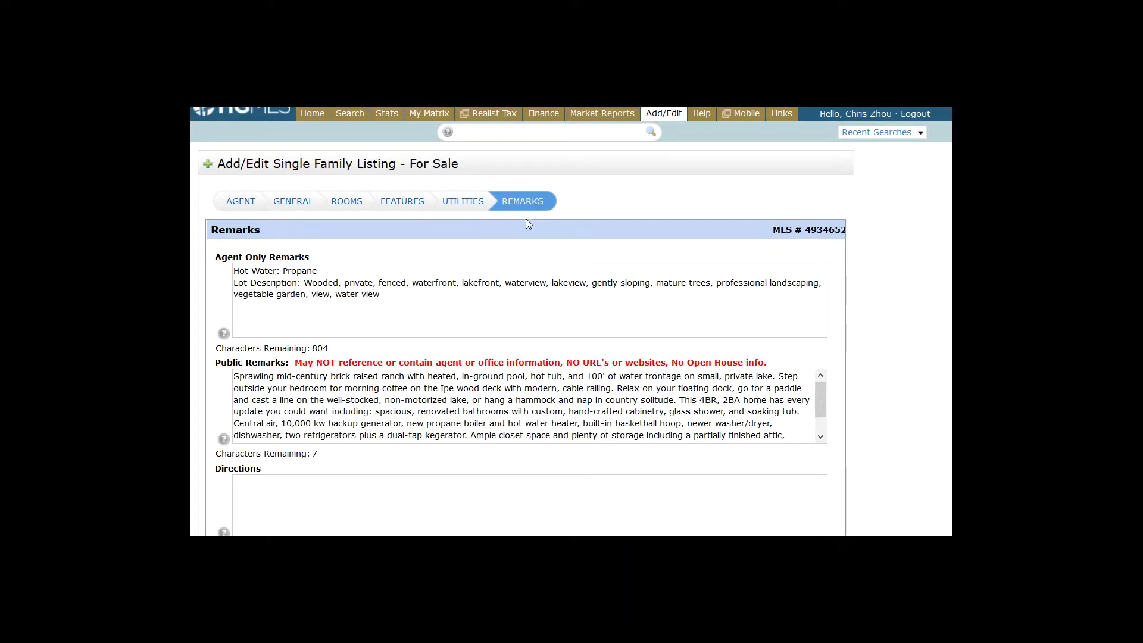
scroll(527, 221, down, 3)
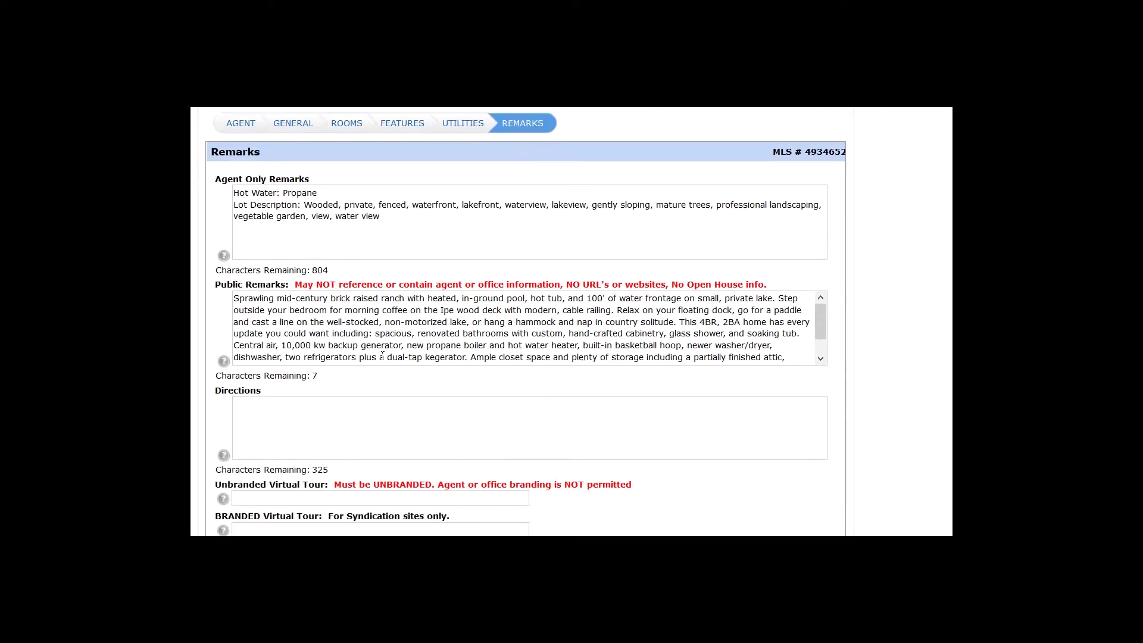
Append a new line 'updated blah blah blah' to the Public Remarks, then cancel the input
click(822, 358)
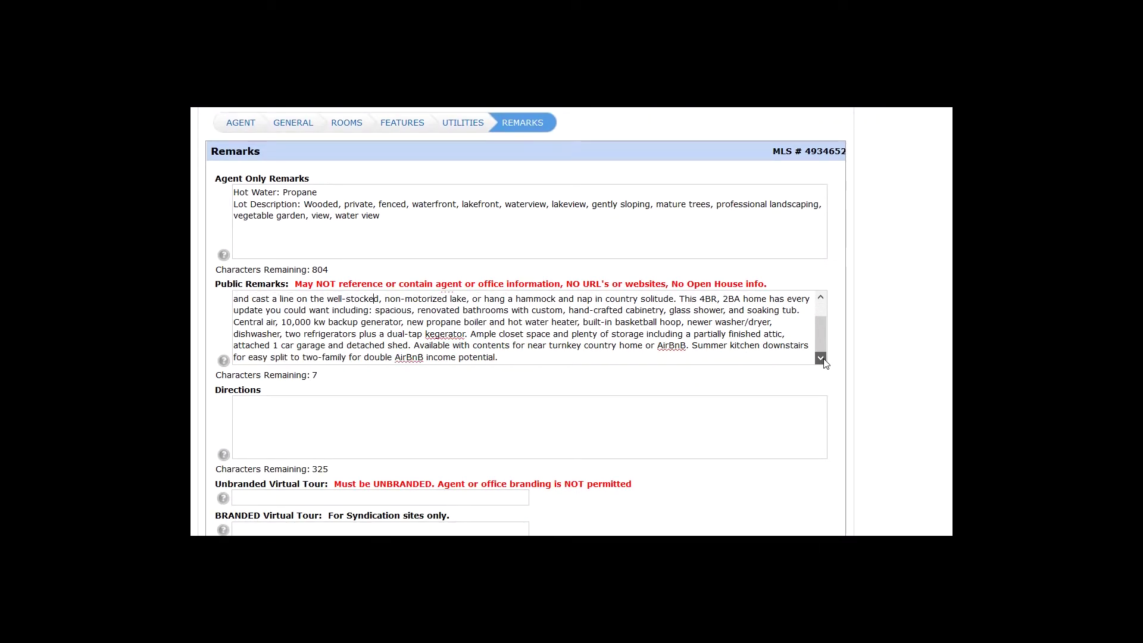
click(564, 360)
key(Return)
key(Return)
text(updated bl)
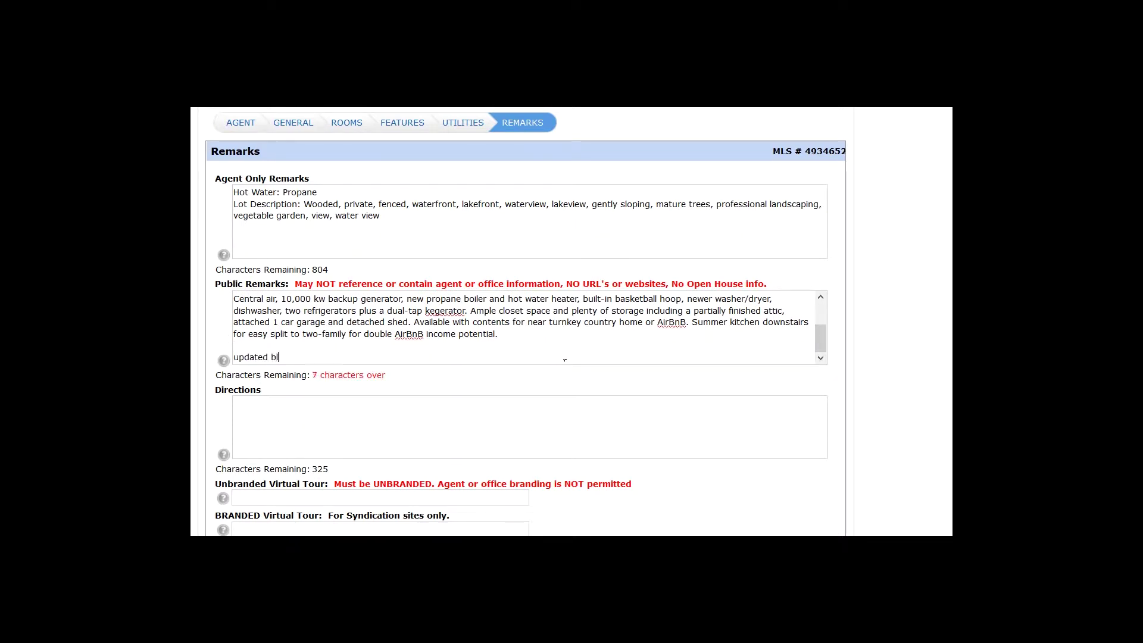
text(ah blah blah)
scroll(571, 321, down, 3)
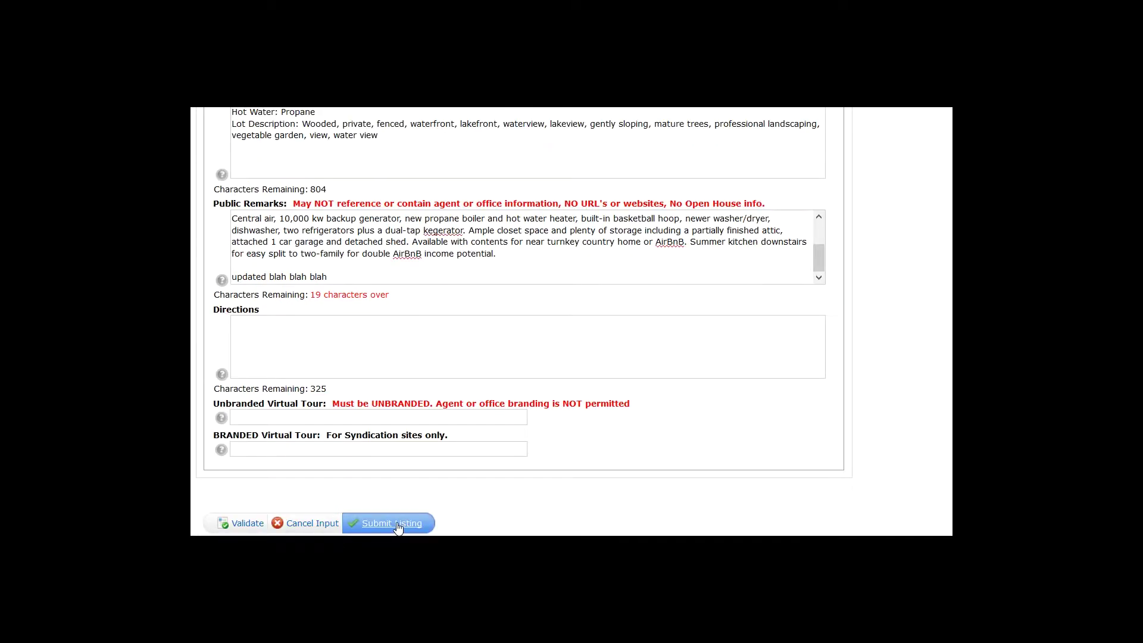
click(315, 524)
Confirm discarding the remarks changes with OK
click(770, 241)
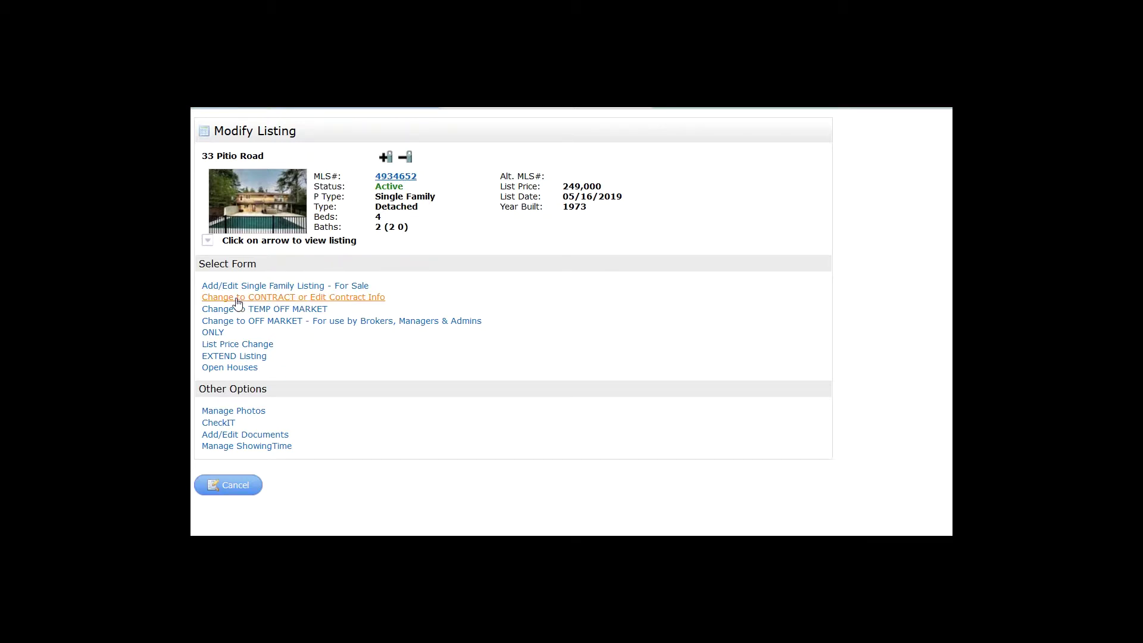
Open the Change to CONTRACT form and set the contract date to 08/08/2019
click(291, 303)
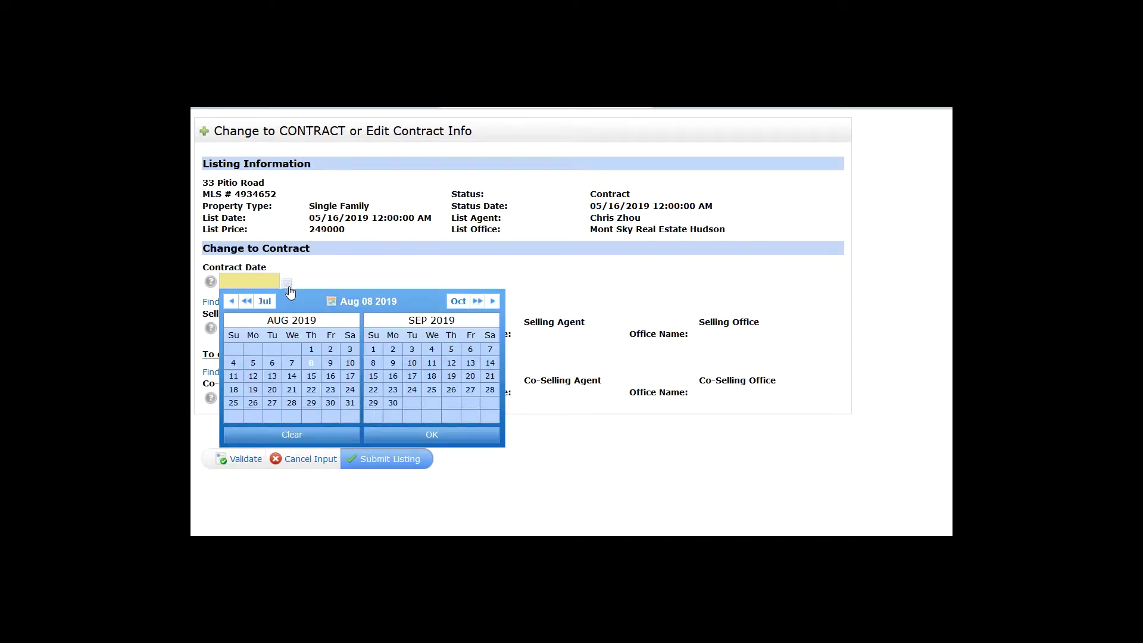
click(317, 366)
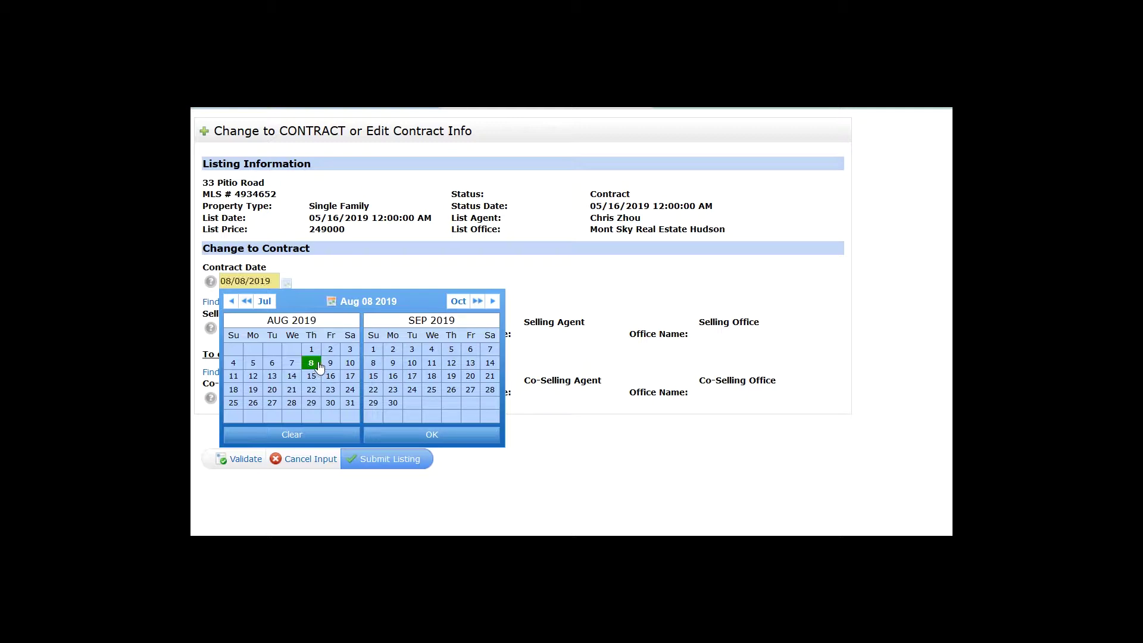
click(356, 270)
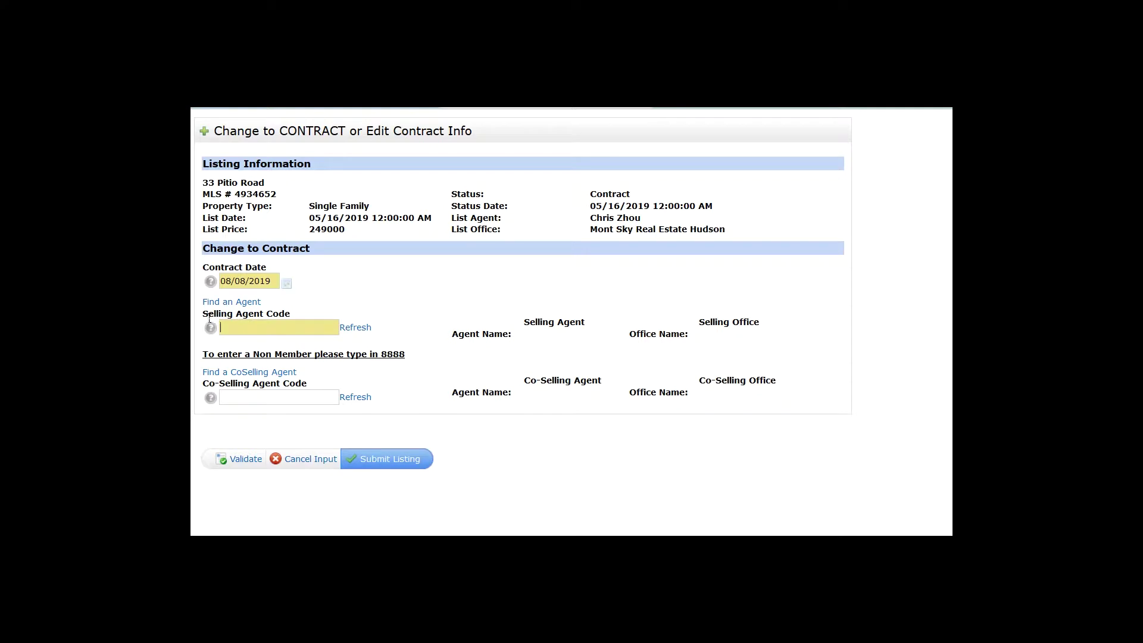
drag(204, 316, 269, 320)
Try selling agent code 8888, clear it, check the field's help, and open Find an Agent
click(277, 332)
text(8888)
double_click(274, 327)
key(BackSpace)
click(211, 327)
click(606, 405)
click(236, 304)
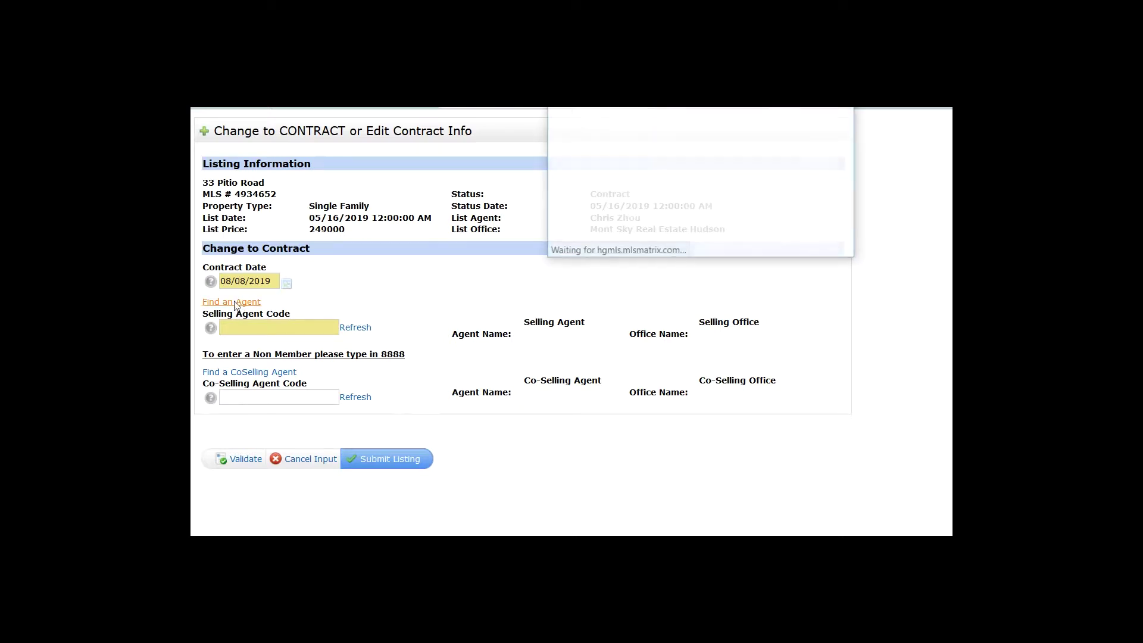
Search Find an Agent by the agent's surname, find no match, and return to the search form
drag(689, 108, 576, 131)
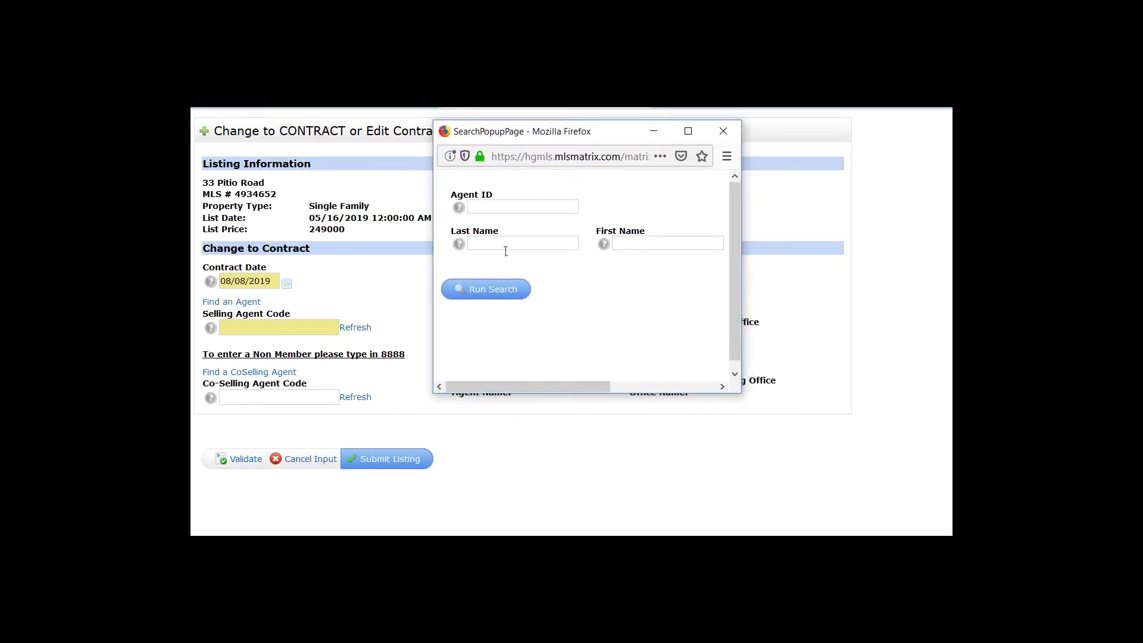
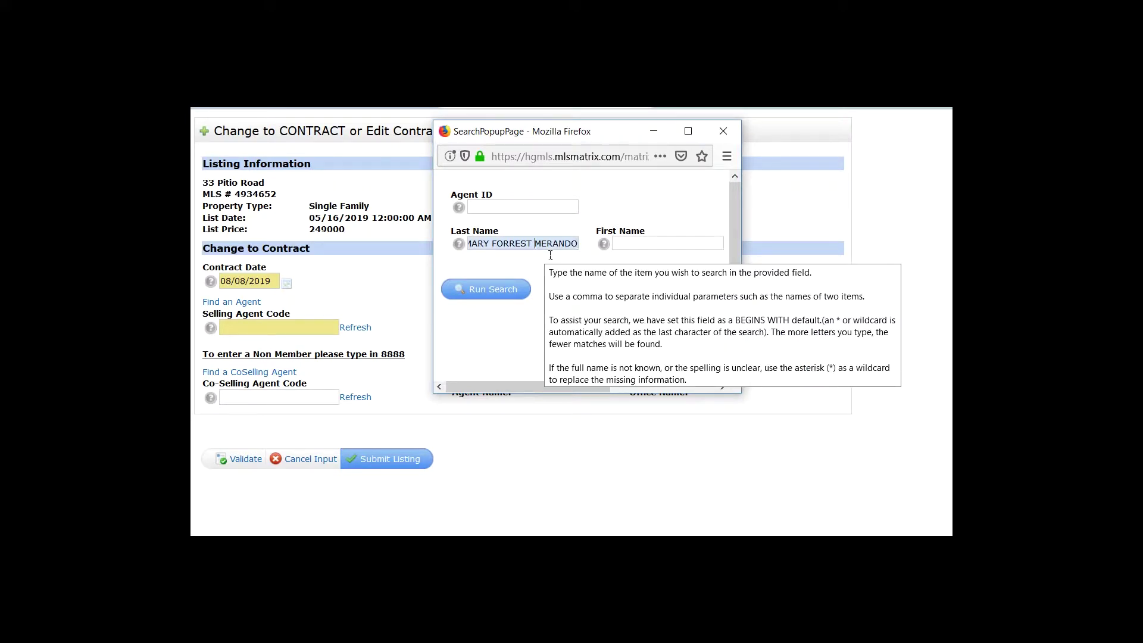
key(Home)
key(ctrl+shift+Right)
key(ctrl+shift+Right)
key(Delete)
text(mar)
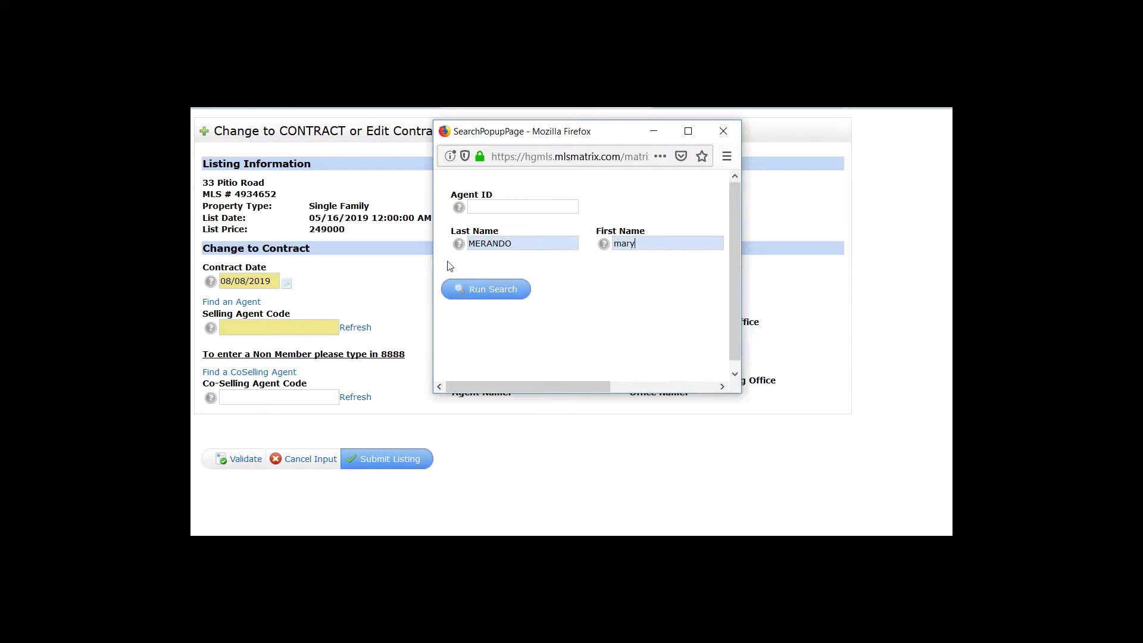
click(490, 289)
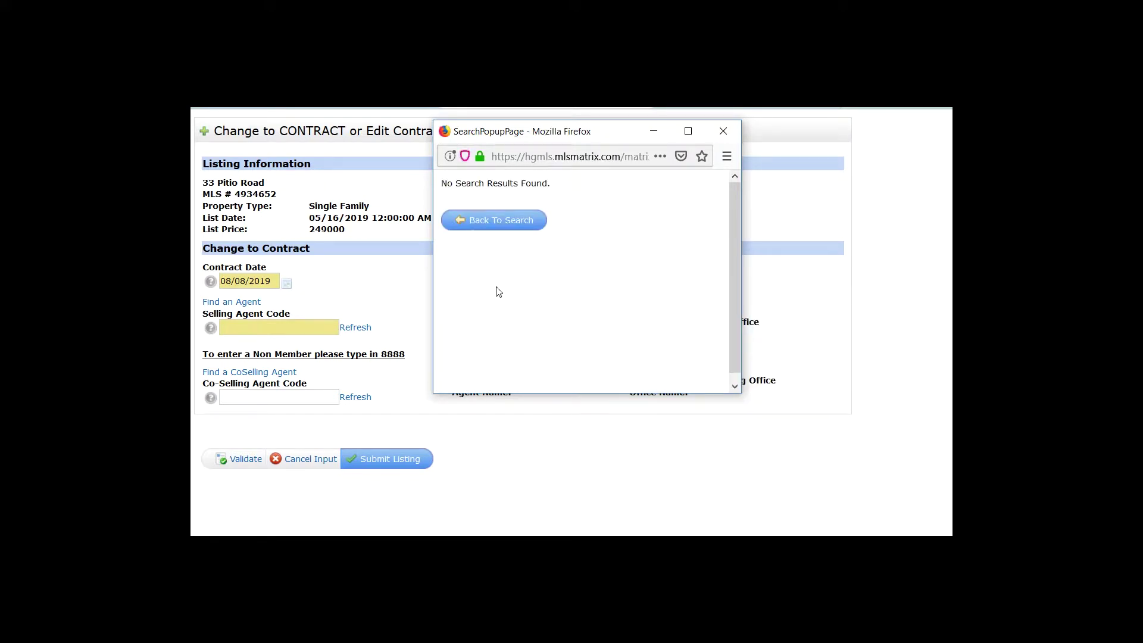
click(506, 228)
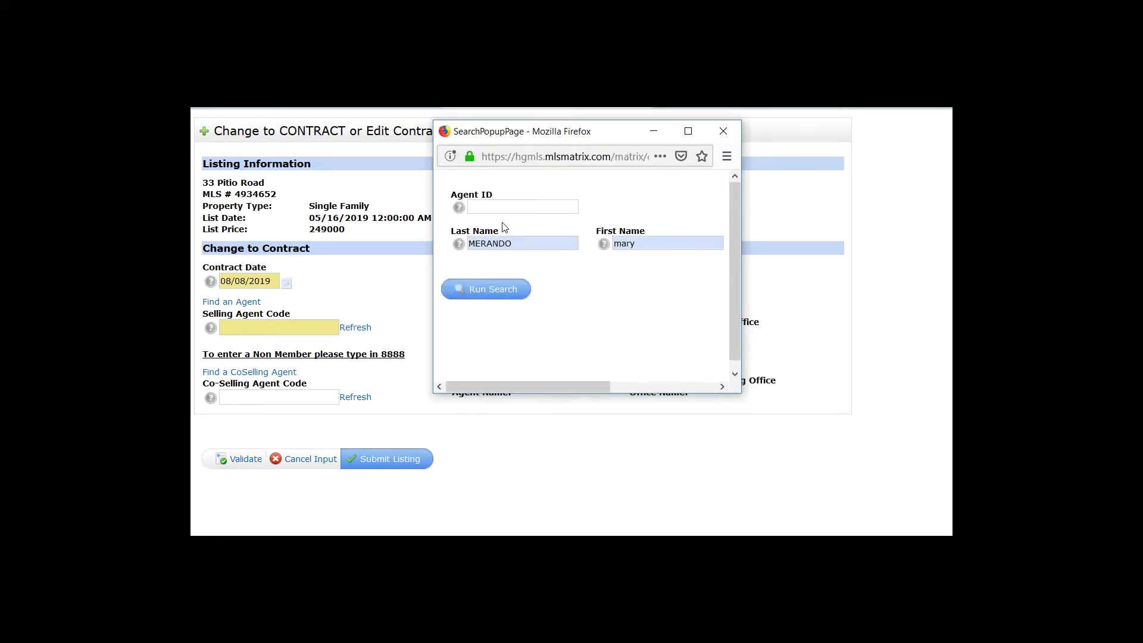
Search again by the agent's last and first name and fill the found agent into the contract
double_click(564, 249)
key(Tab)
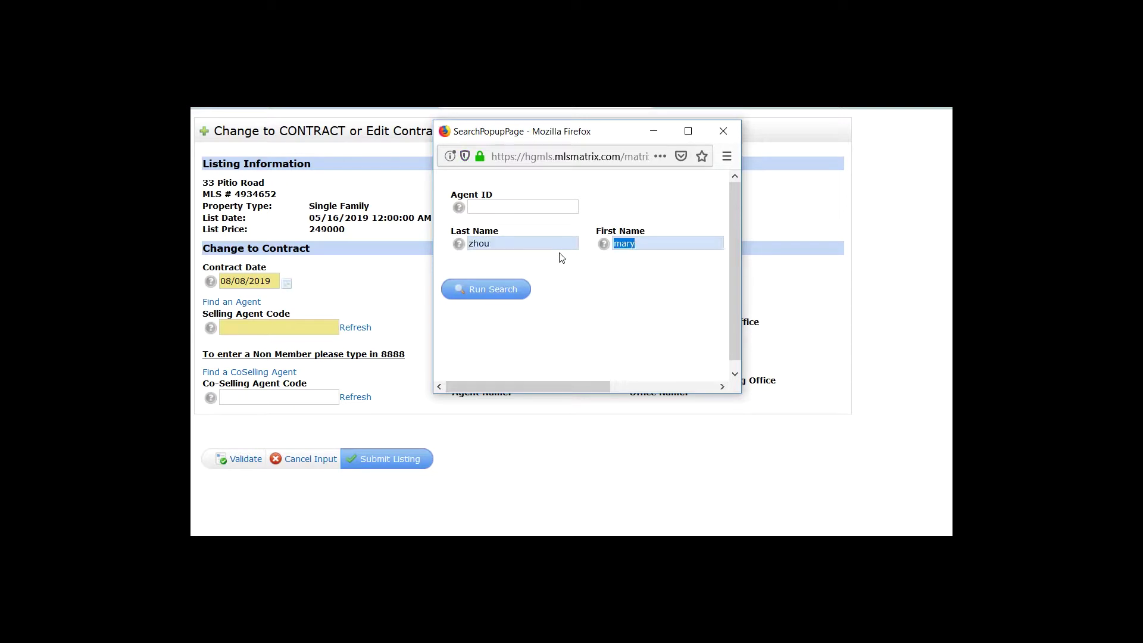
click(517, 289)
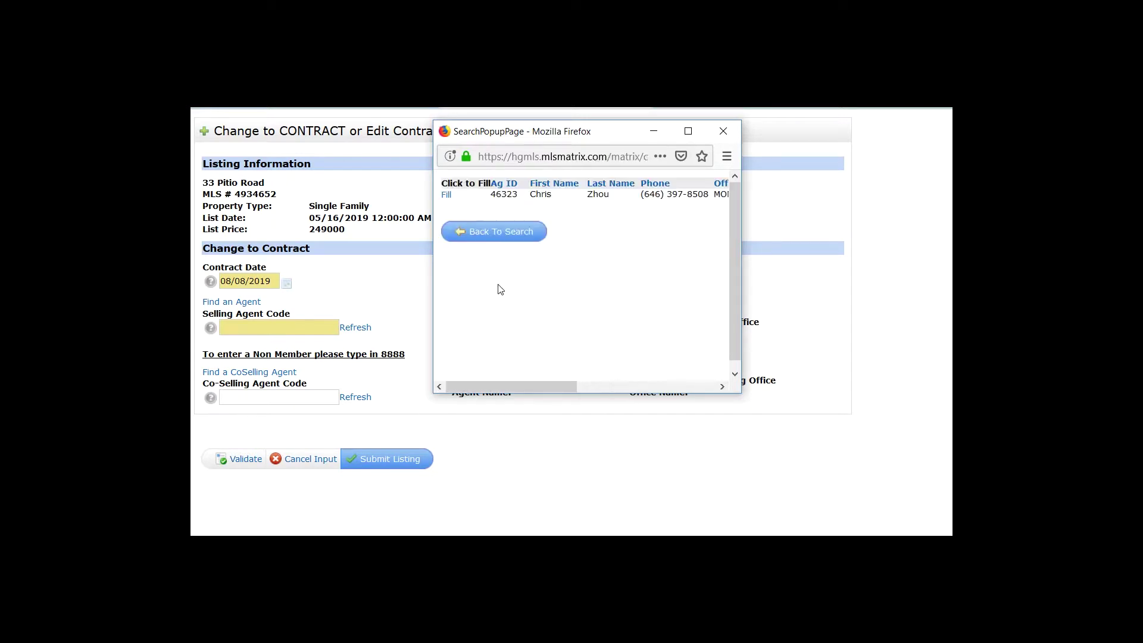
click(447, 197)
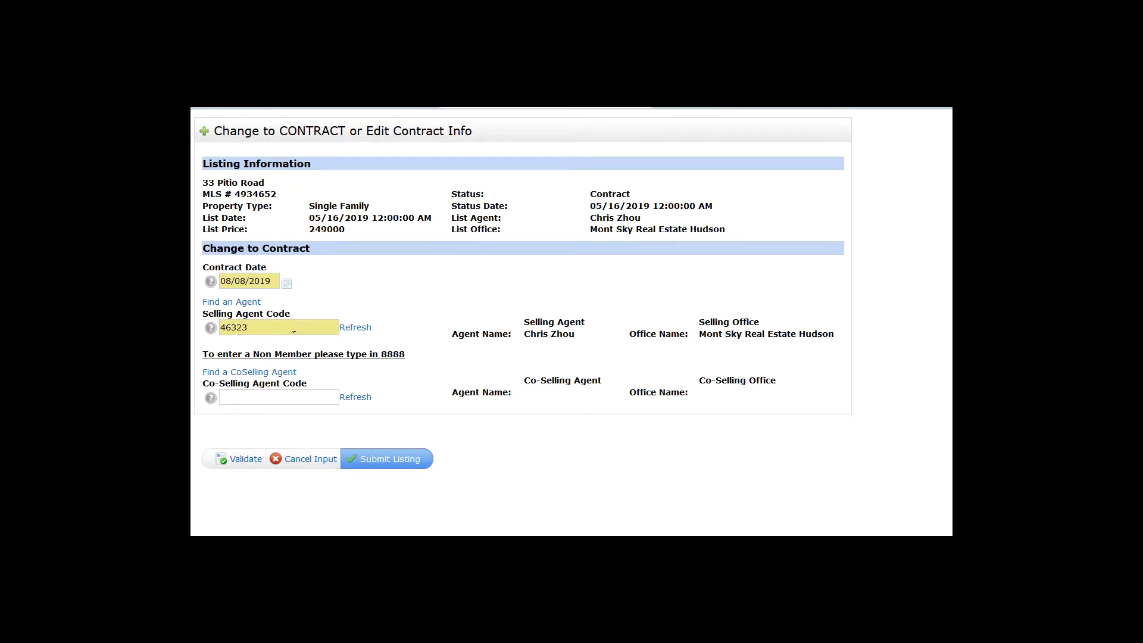
Review the filled selling agent code, agent name and office fields
double_click(299, 331)
click(434, 343)
drag(524, 322, 759, 327)
click(312, 328)
double_click(311, 327)
click(438, 341)
click(317, 460)
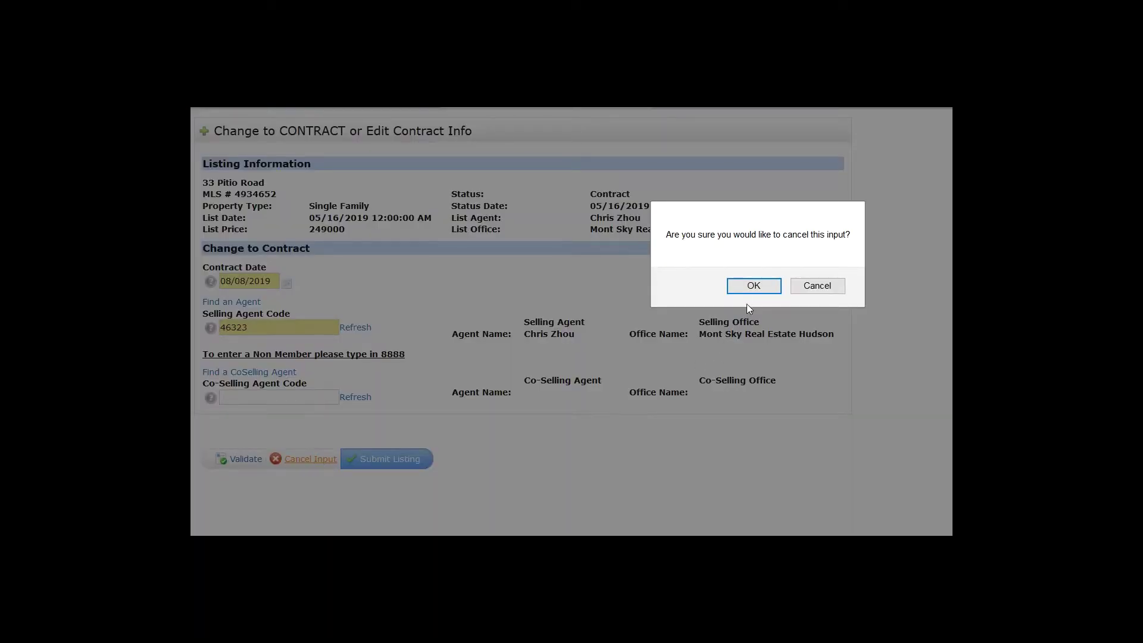
click(754, 286)
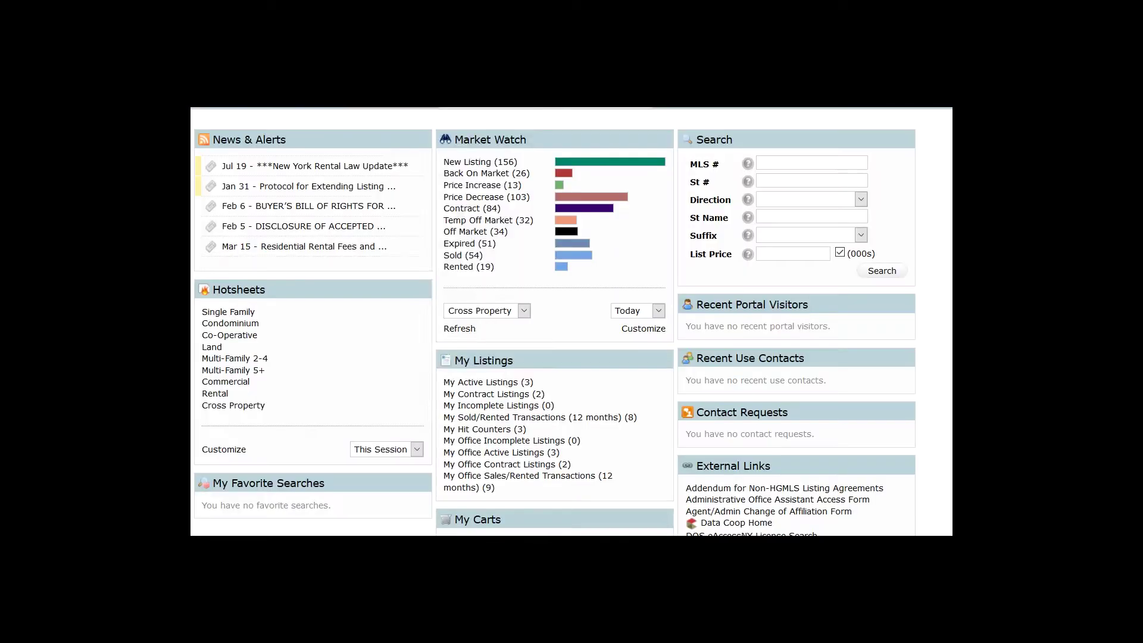
click(534, 396)
click(257, 209)
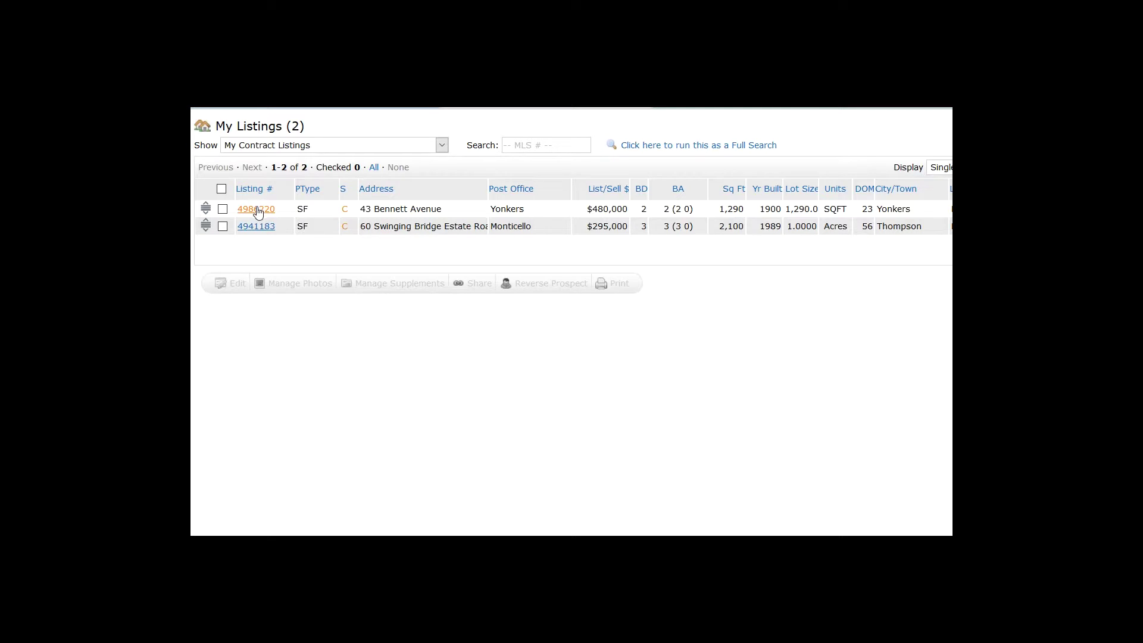
scroll(454, 320, down, 10)
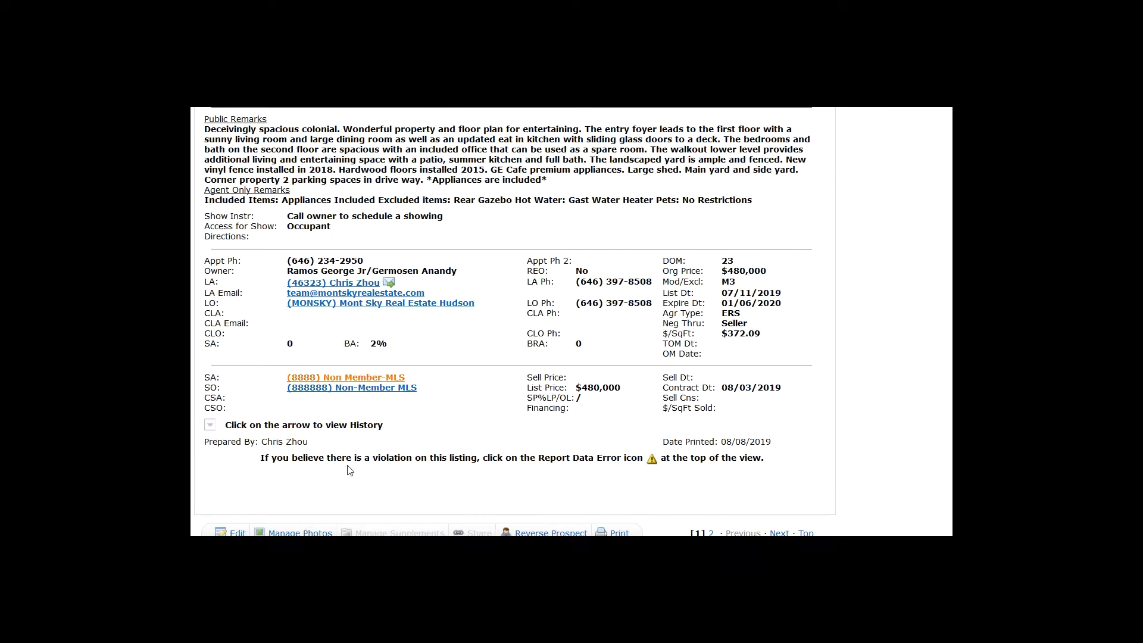
click(238, 532)
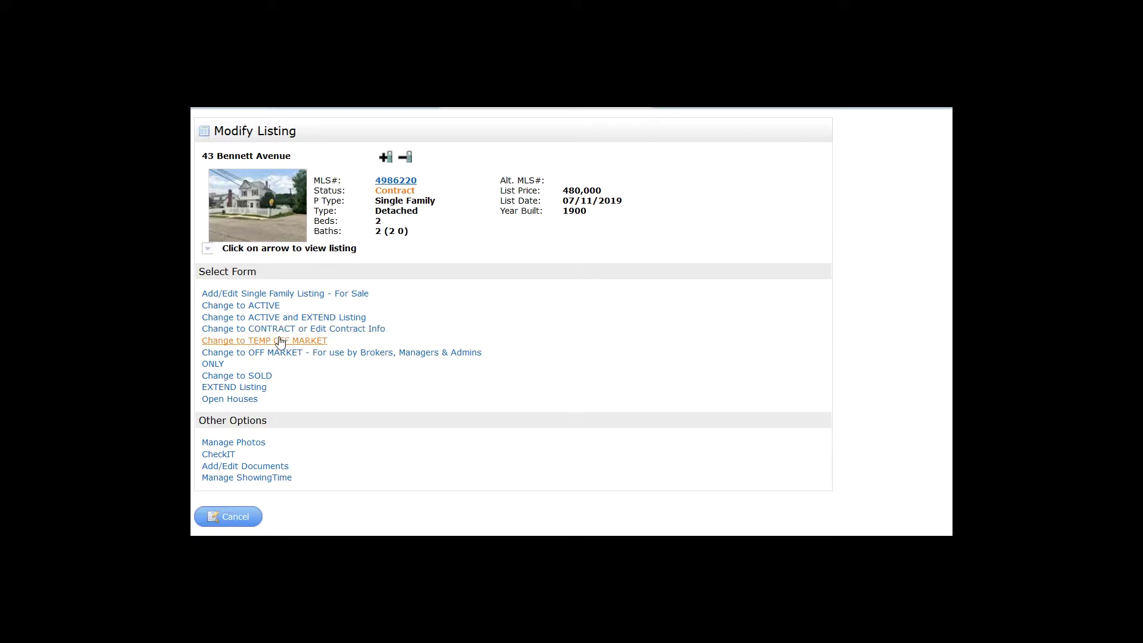
Fill the Change to SOLD form: price 480000, sold date 08/08/2019, Conventional financing
click(250, 380)
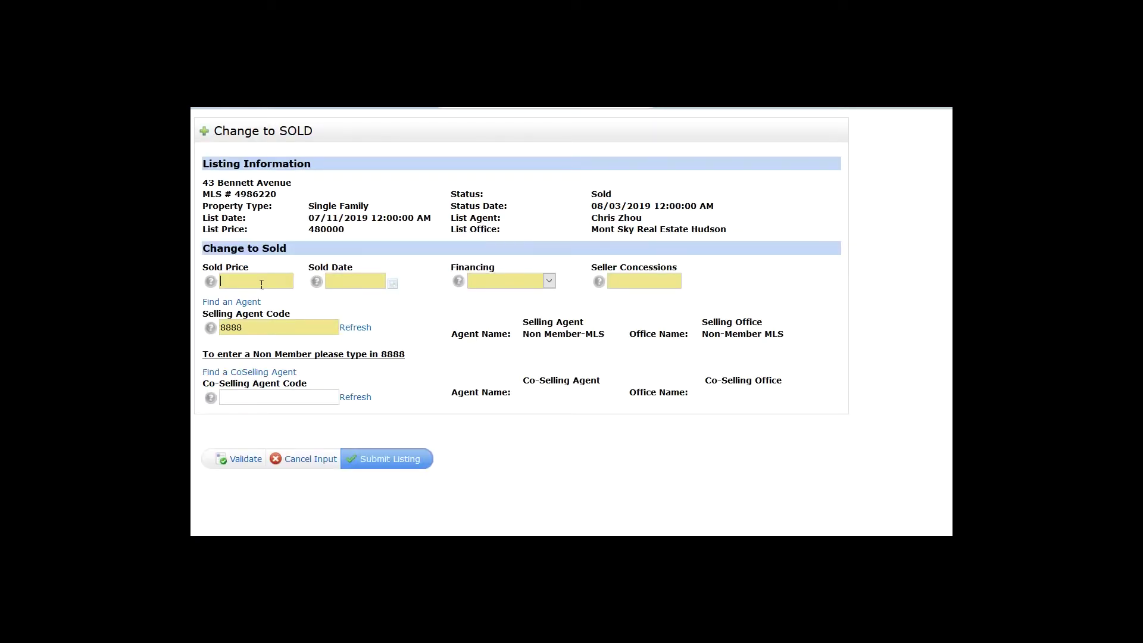
text(1)
key(BackSpace)
text(480000)
drag(254, 281, 237, 281)
click(393, 284)
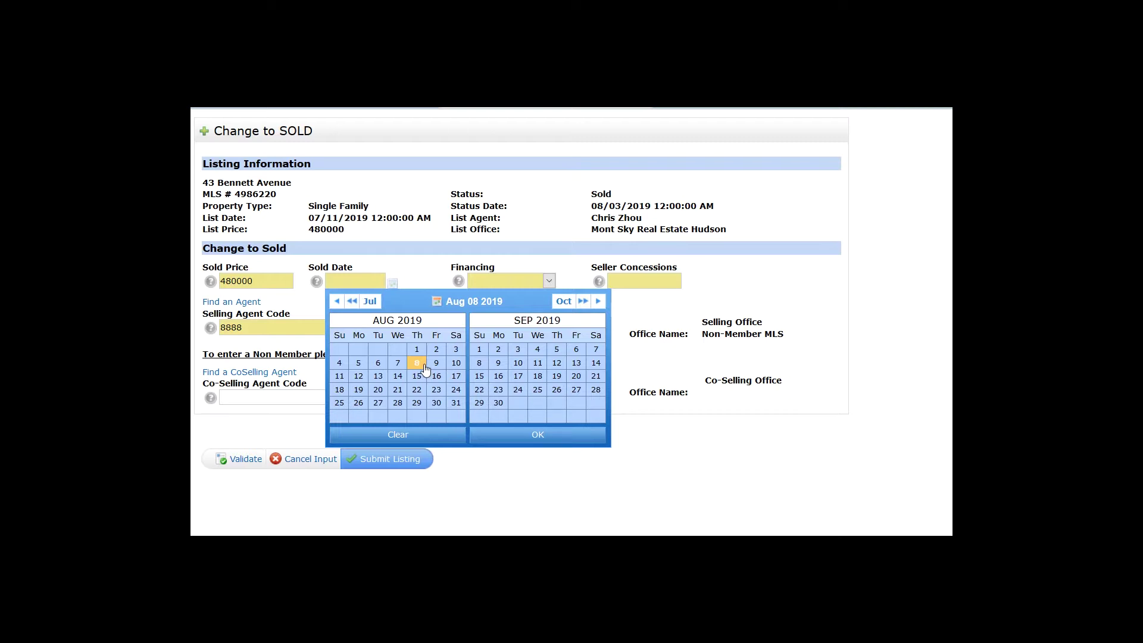
click(422, 365)
click(538, 435)
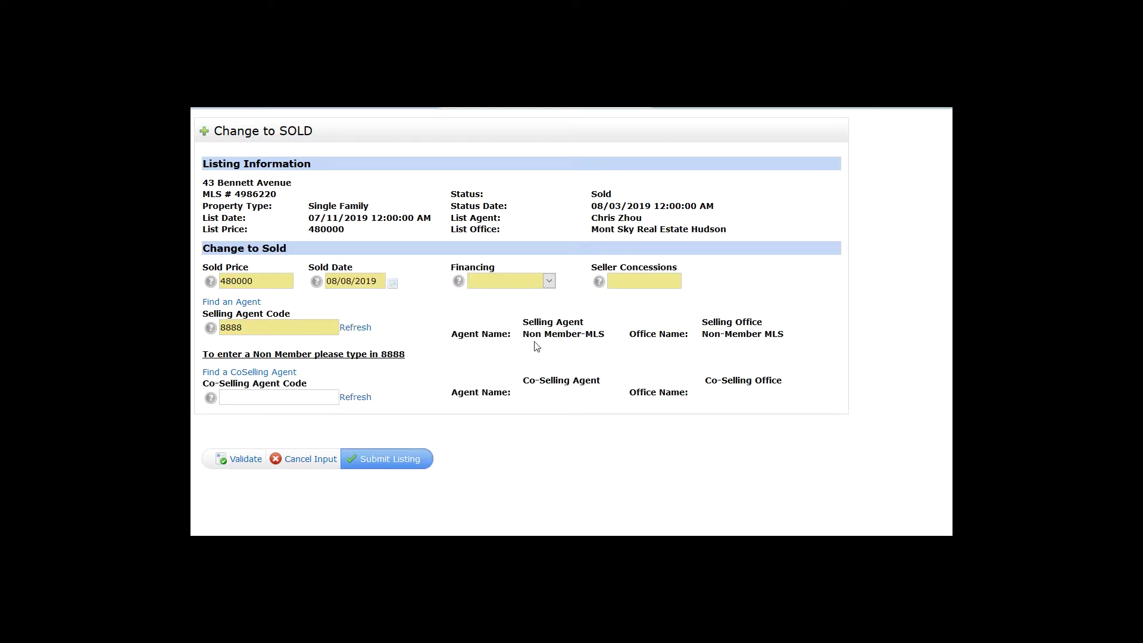
click(532, 284)
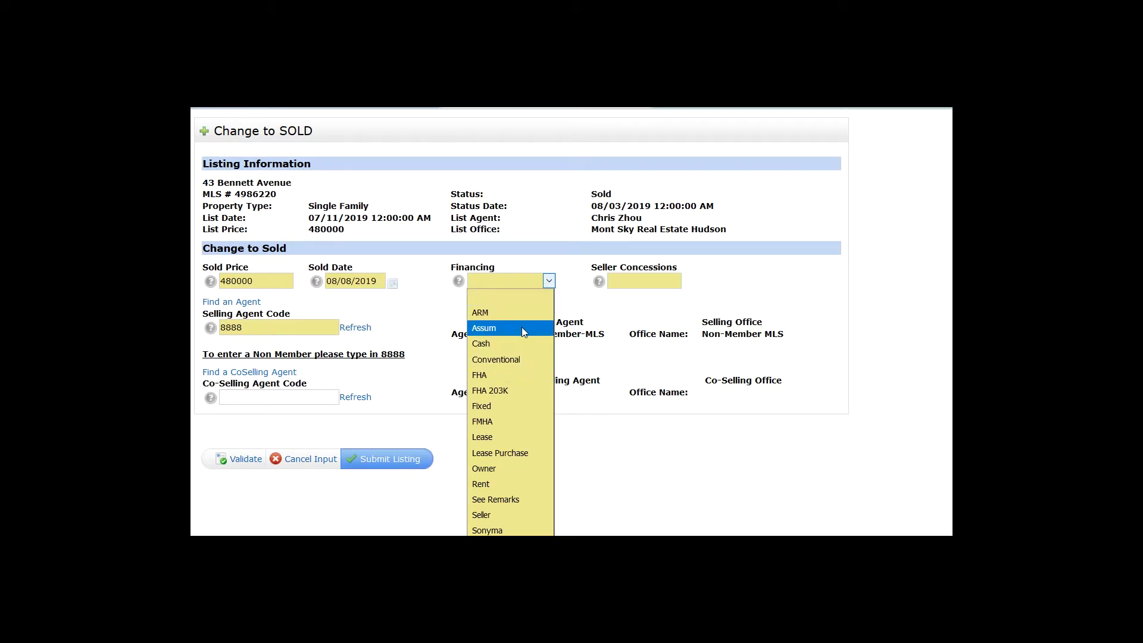
click(516, 360)
click(520, 284)
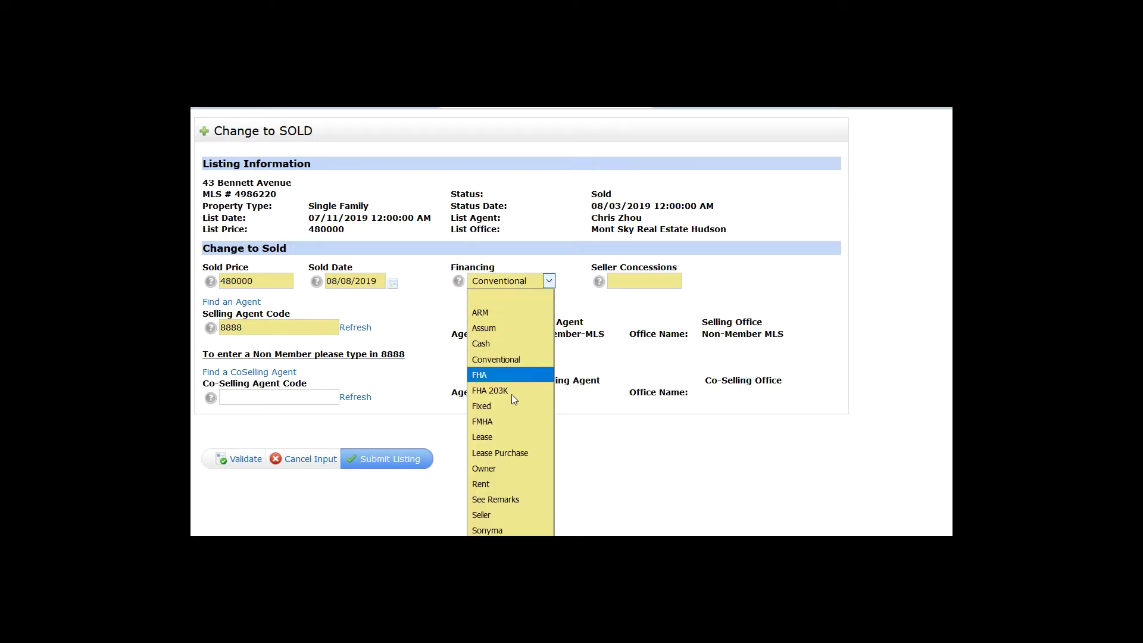
click(598, 316)
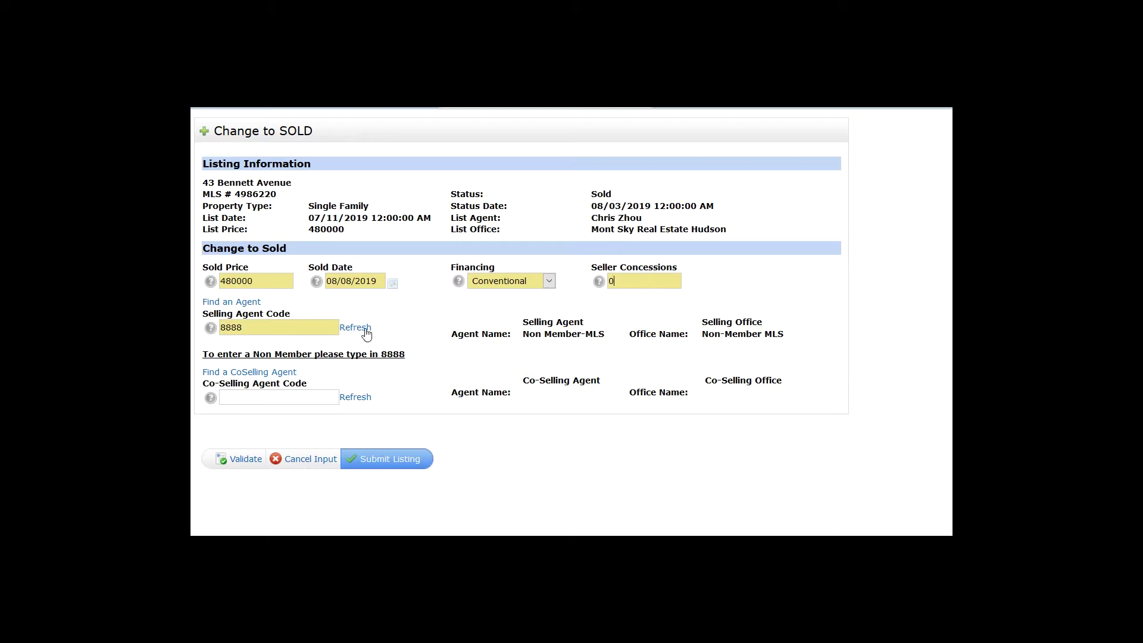
Cancel the sold form and confirm, leaving the listing under contract
double_click(293, 332)
click(319, 459)
click(764, 288)
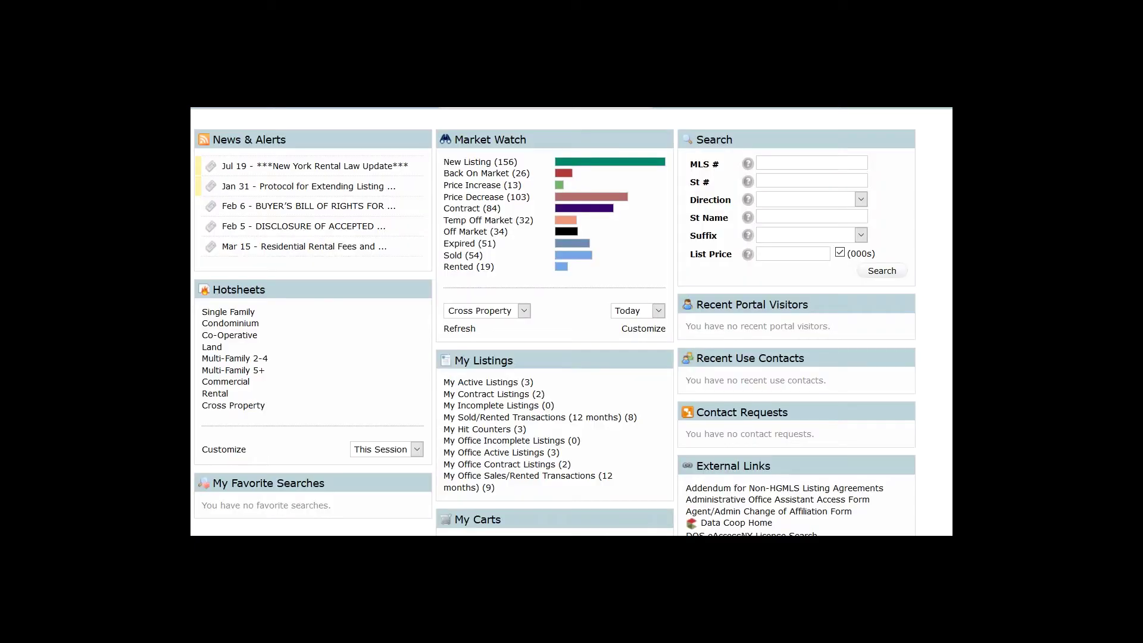
click(514, 386)
click(261, 212)
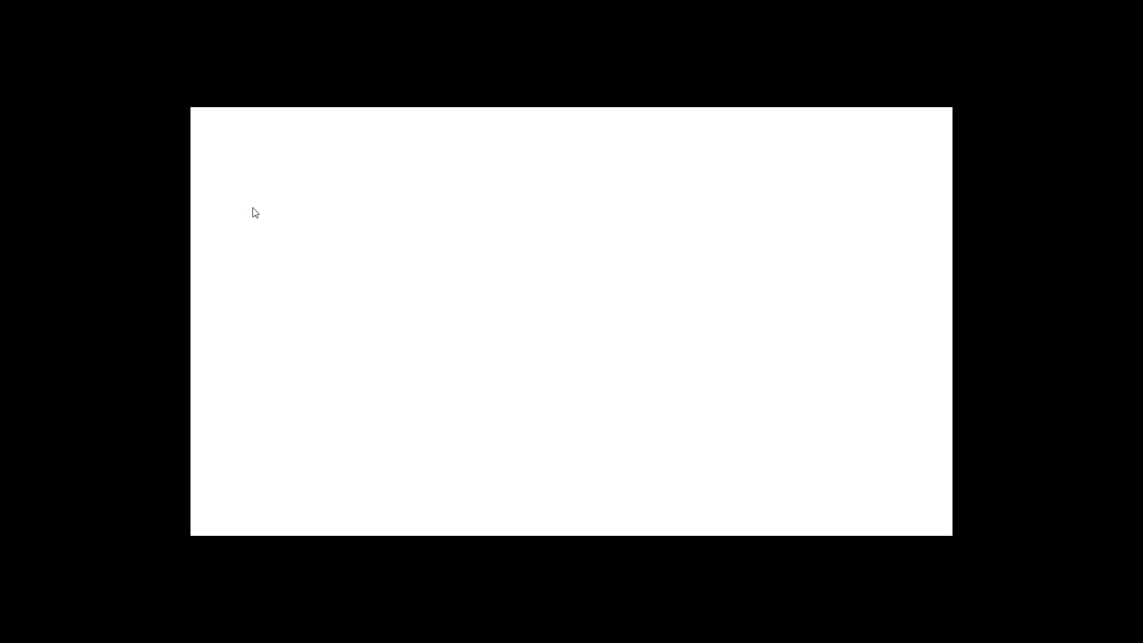
scroll(400, 337, down, 3)
scroll(400, 337, down, 5)
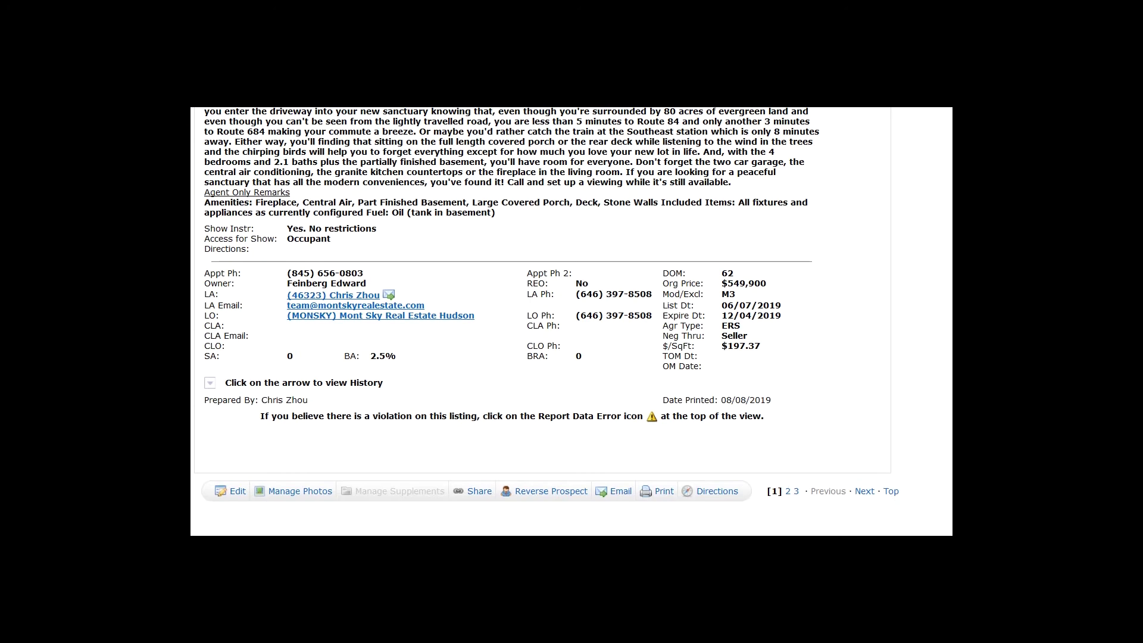
click(239, 495)
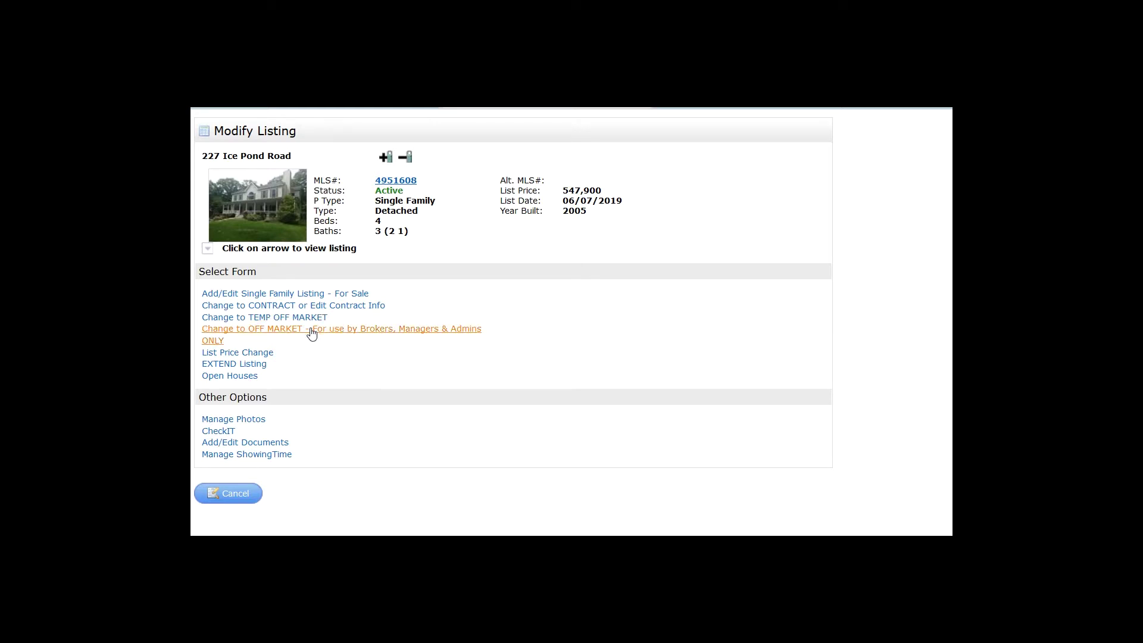
mouse_move(311, 335)
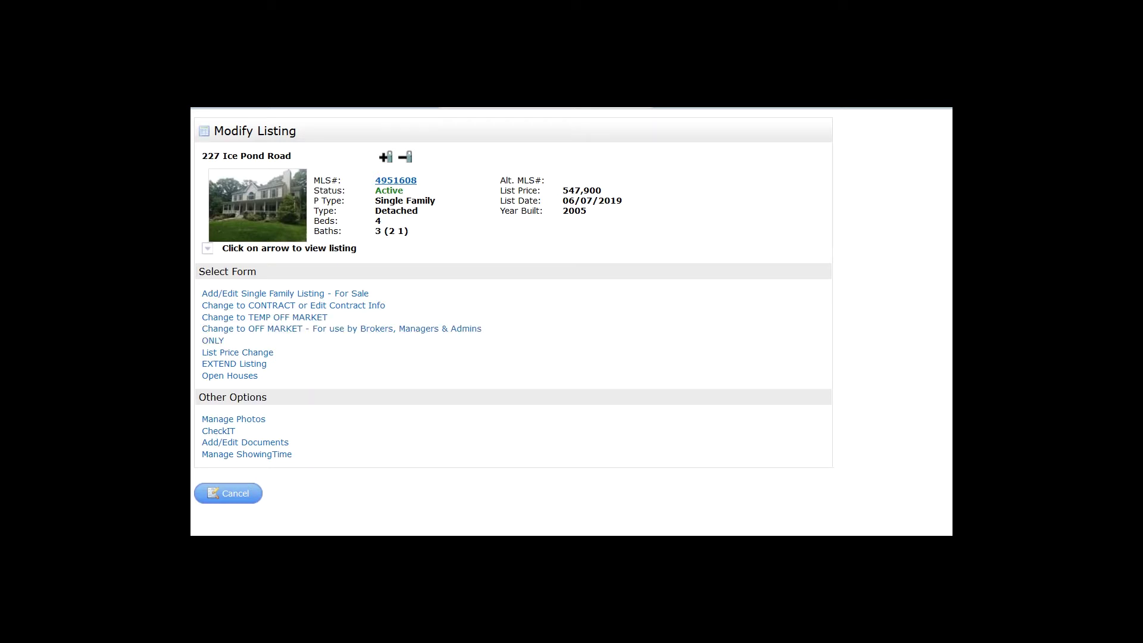
click(305, 322)
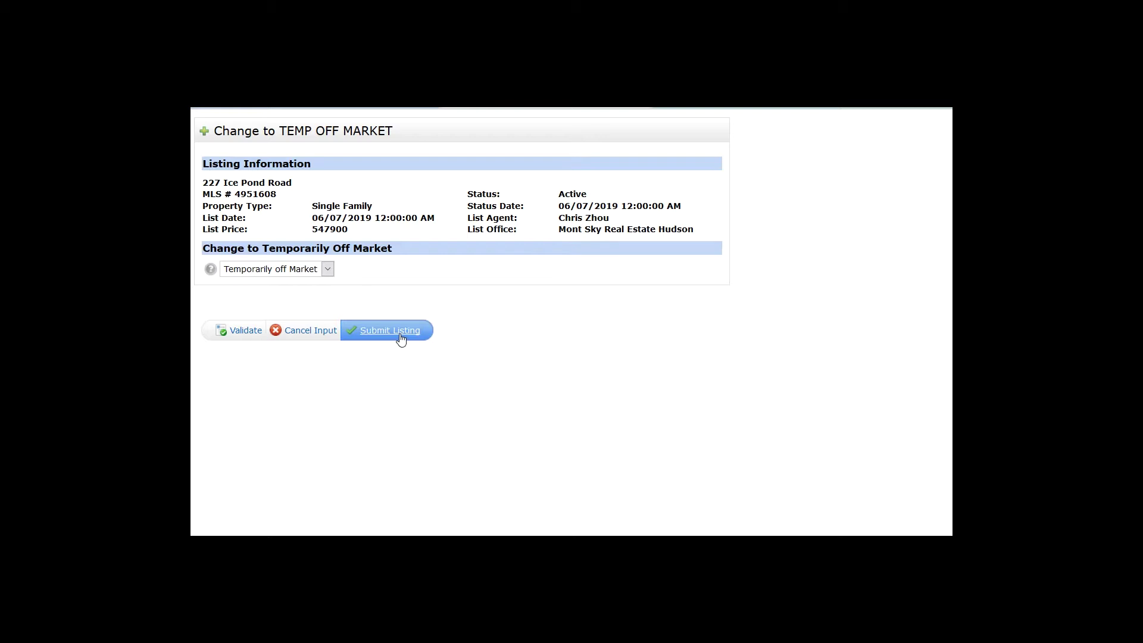
click(303, 331)
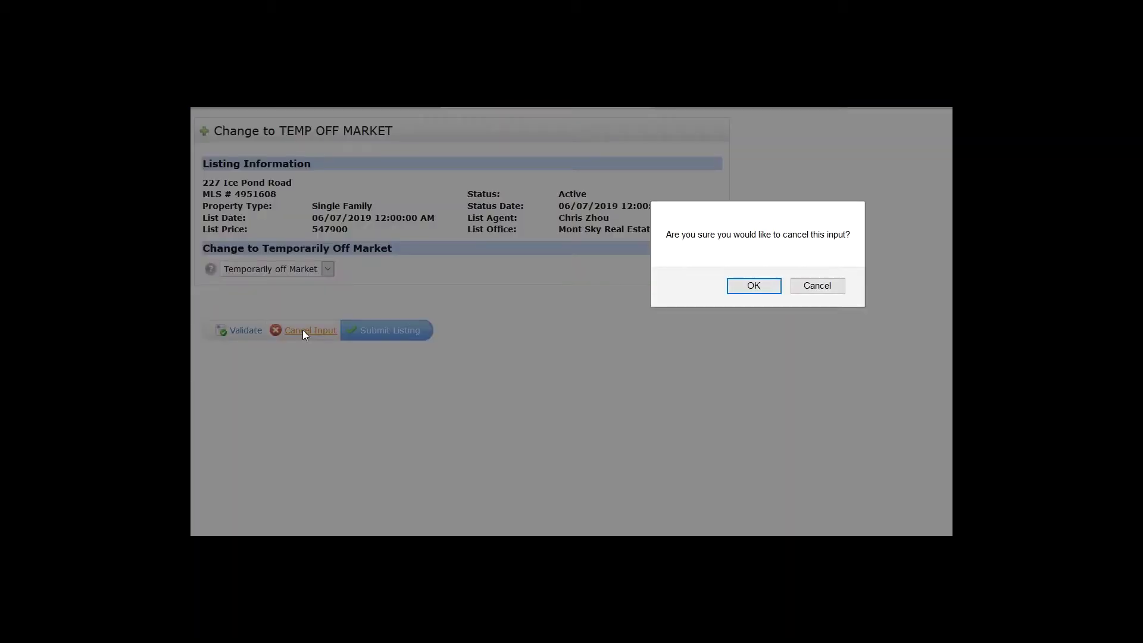
click(746, 289)
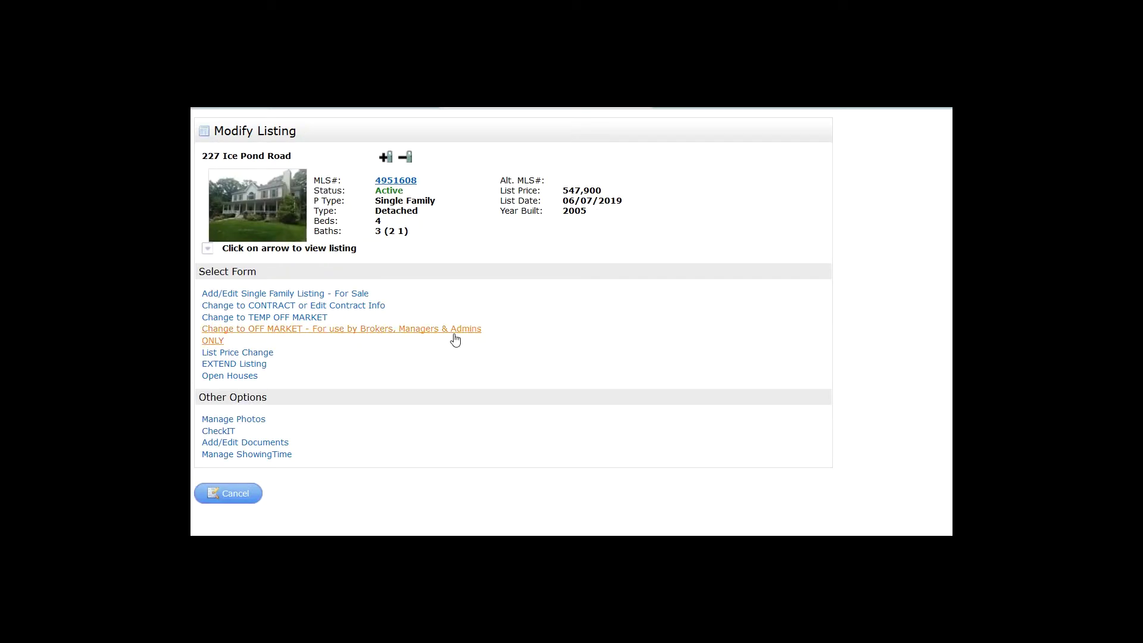
mouse_move(459, 337)
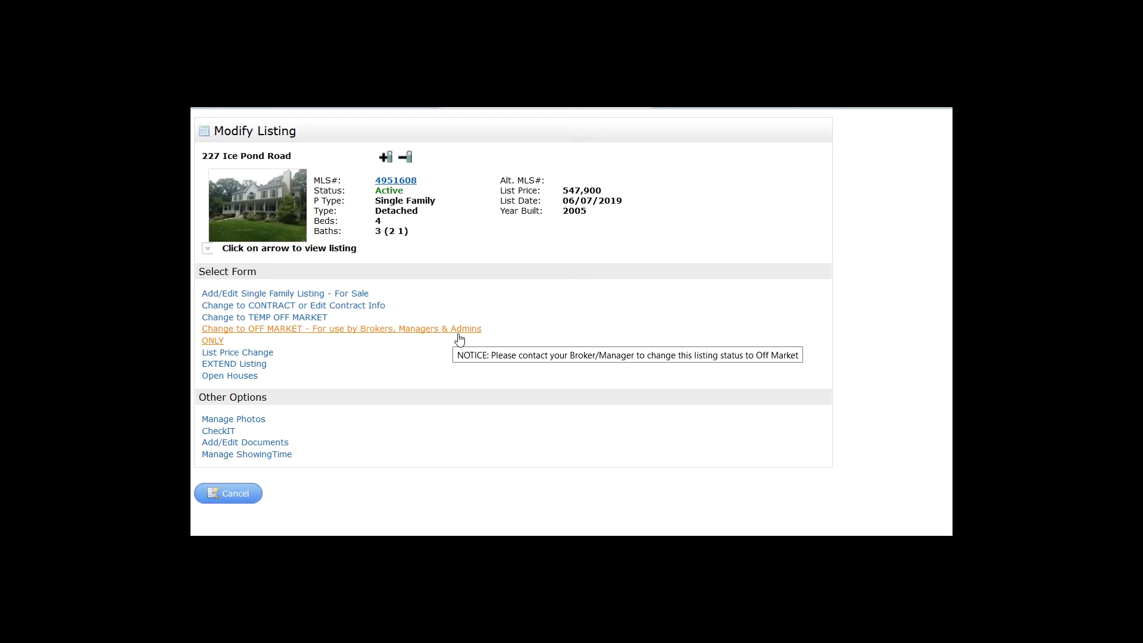
click(338, 336)
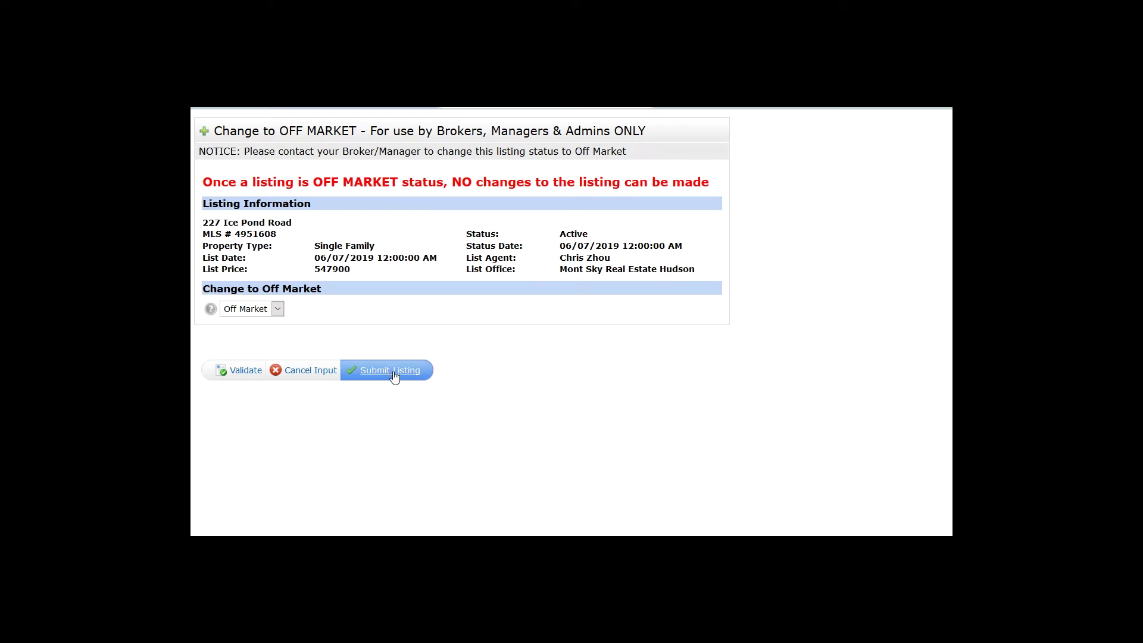
click(316, 370)
click(754, 287)
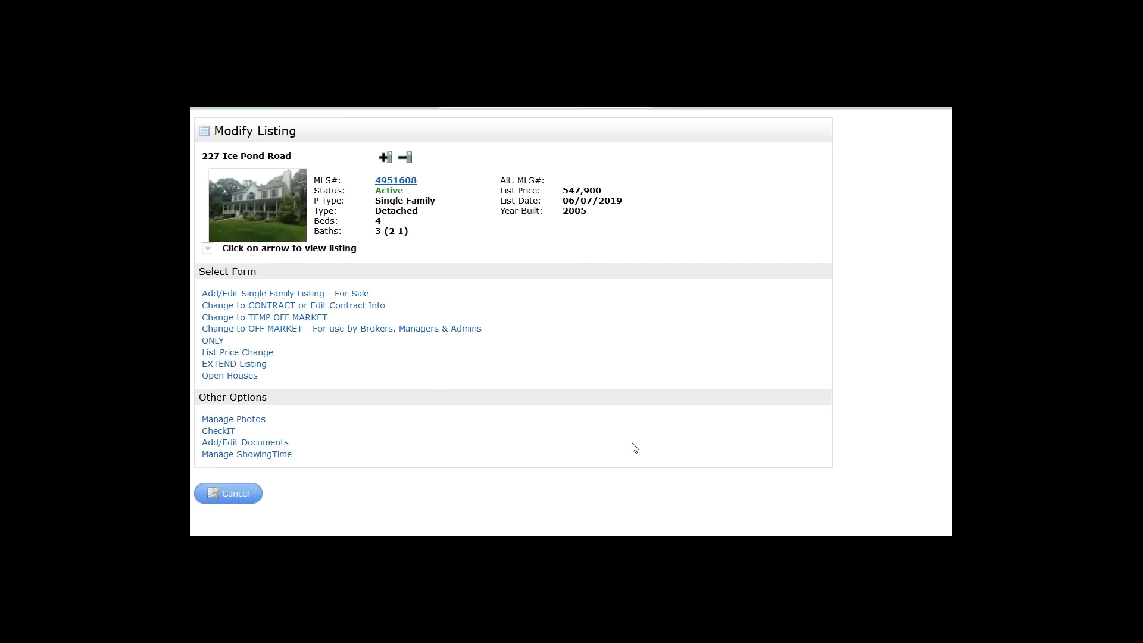
In Manage Photos, drag the slot 4 house photo onto Primary and save the order
click(248, 422)
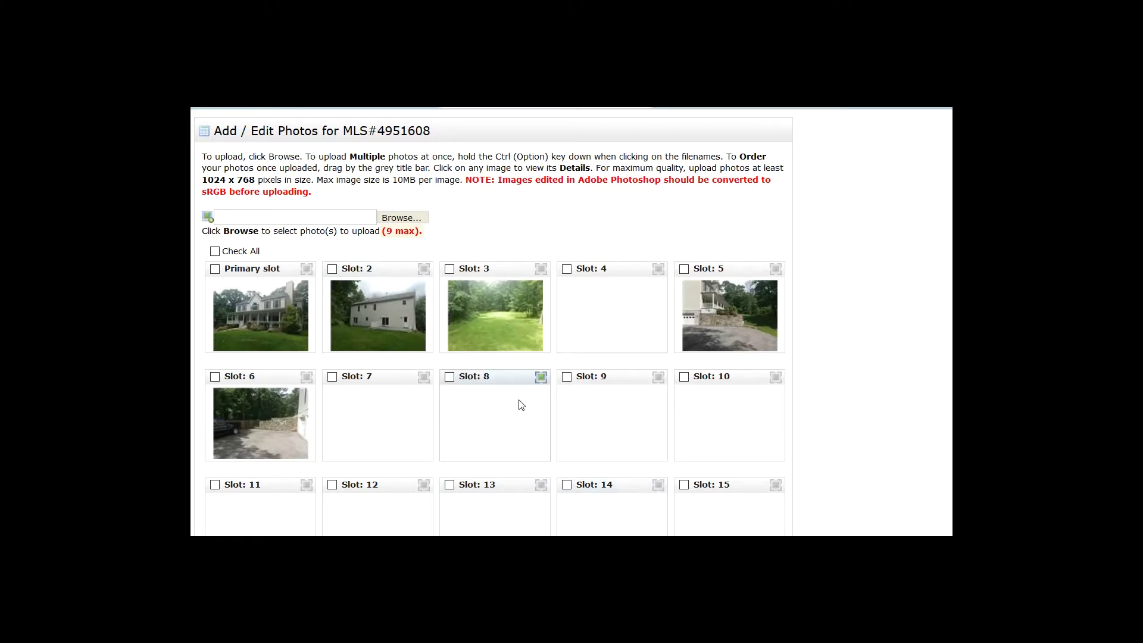
scroll(520, 403, down, 3)
scroll(539, 364, down, 5)
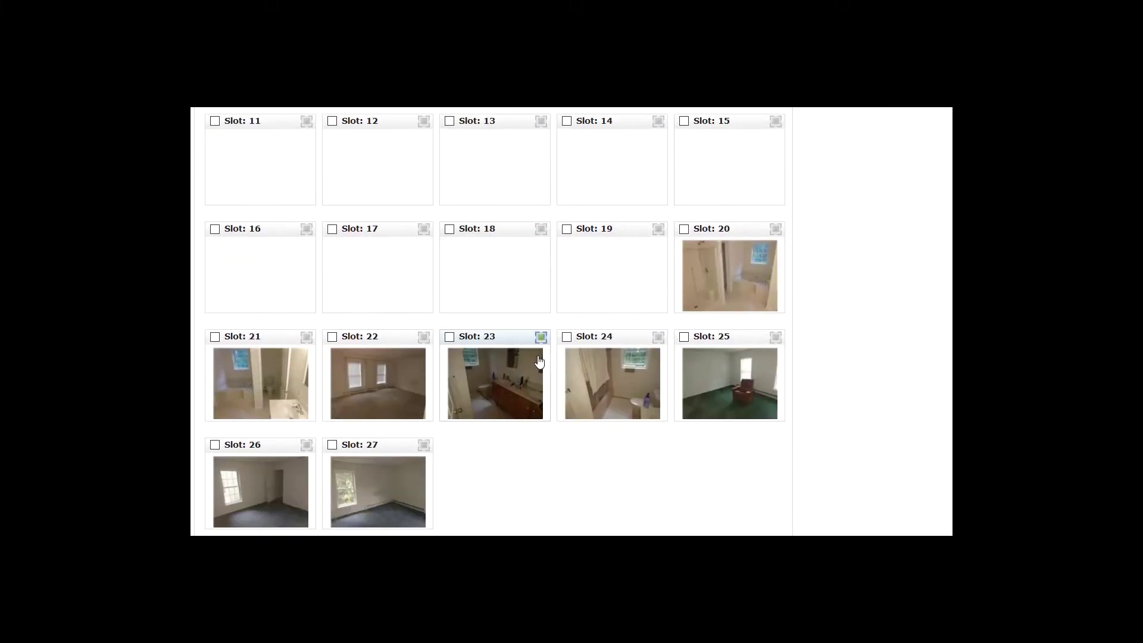
scroll(542, 365, down, 3)
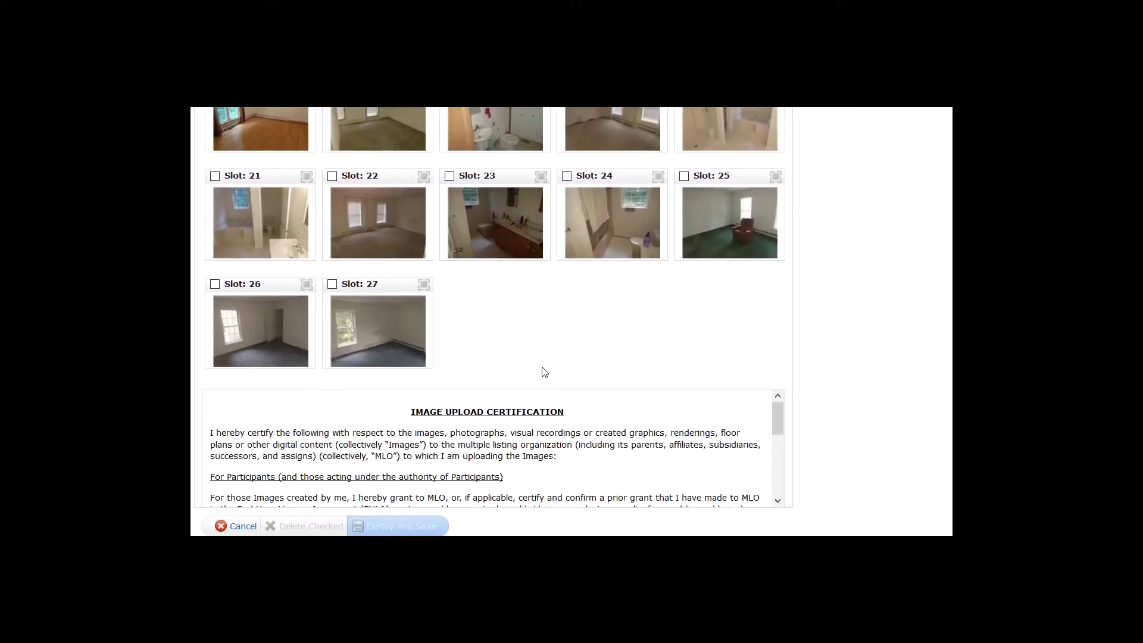
scroll(543, 372, up, 10)
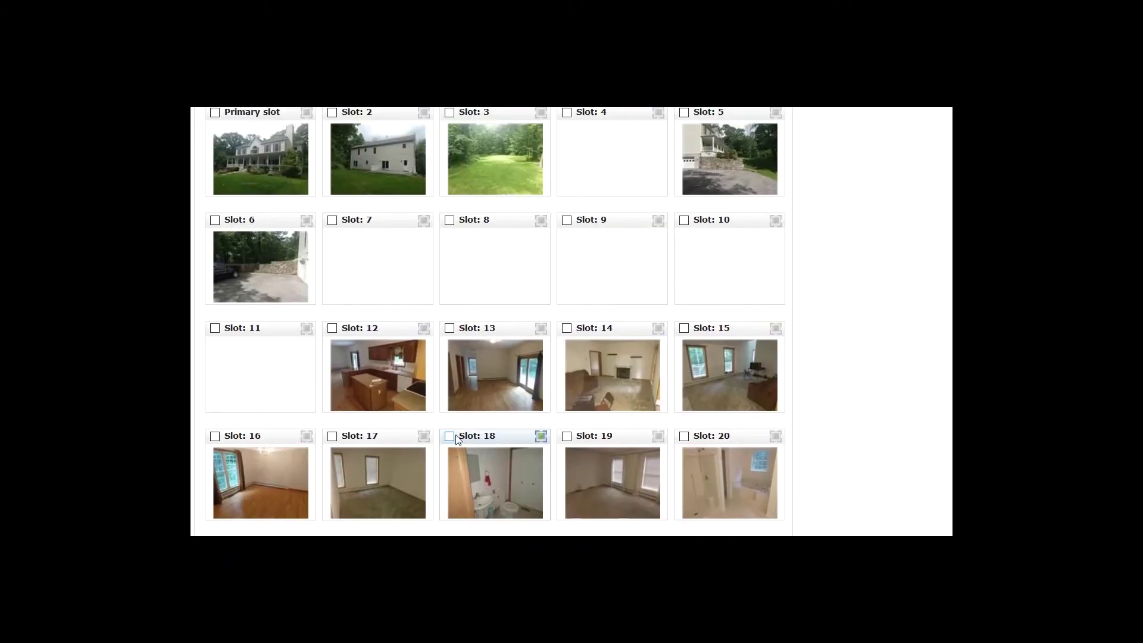
scroll(467, 441, up, 1)
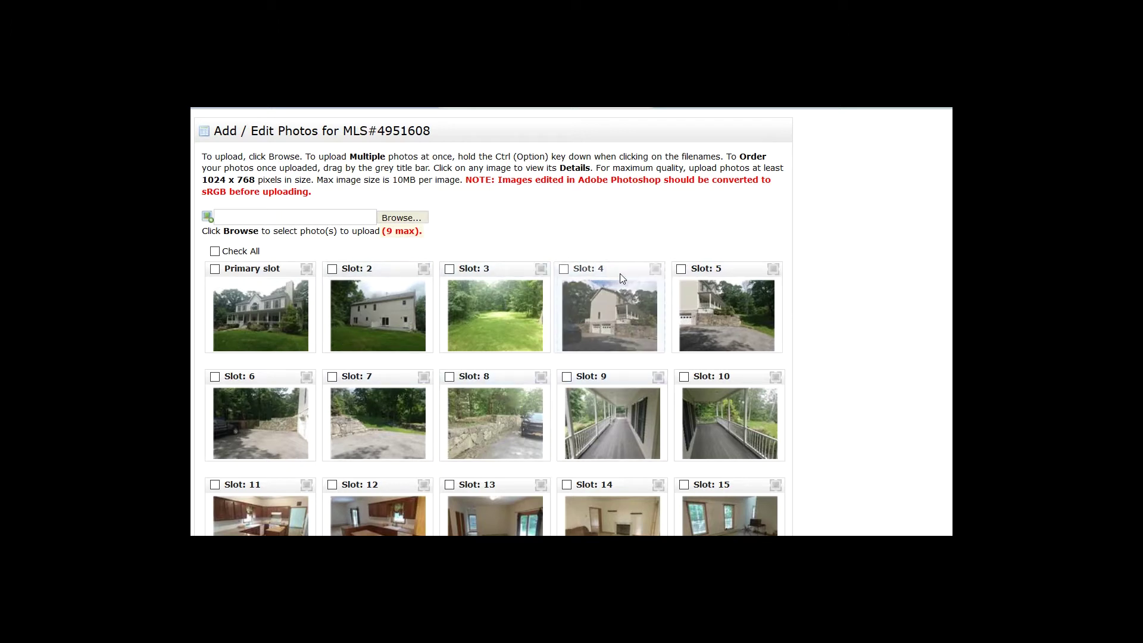
drag(620, 273, 262, 278)
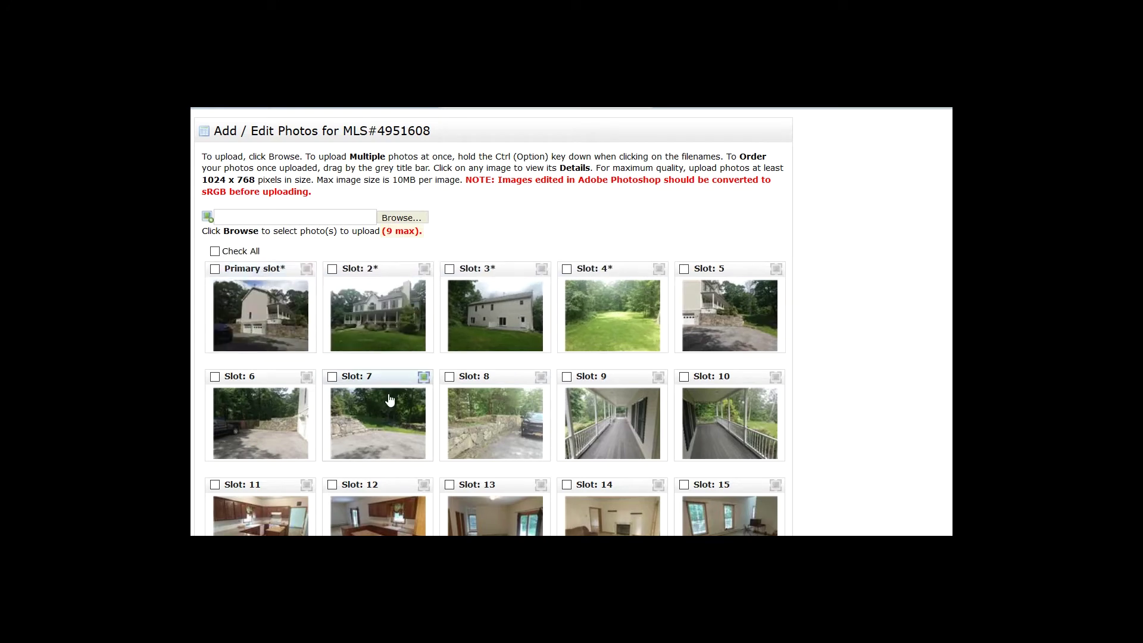
scroll(424, 485, down, 7)
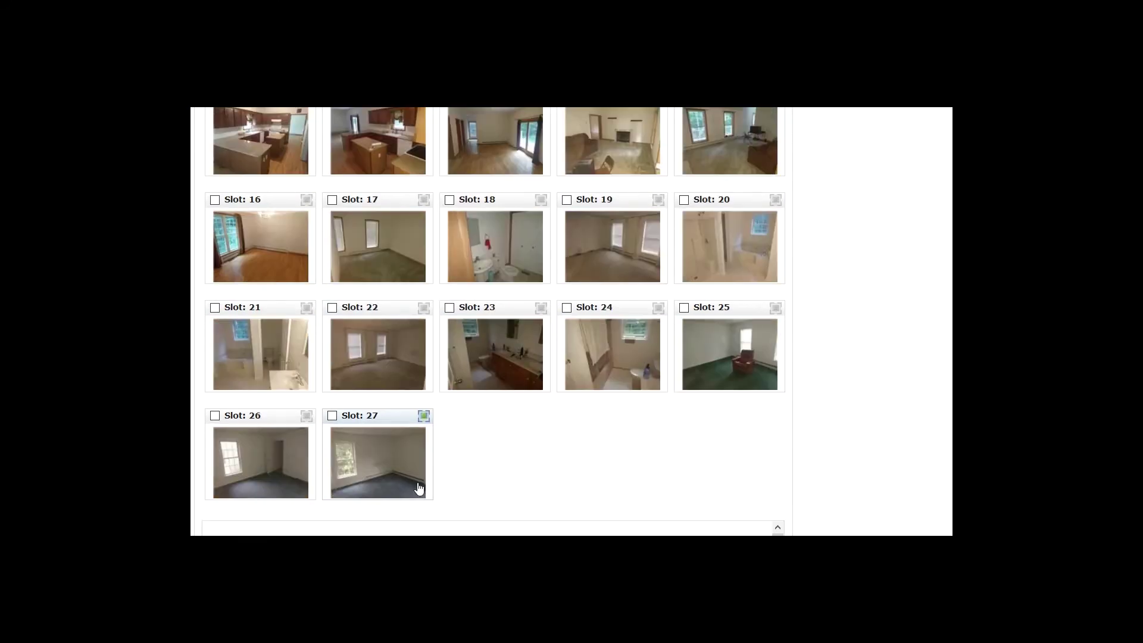
scroll(424, 512, down, 1)
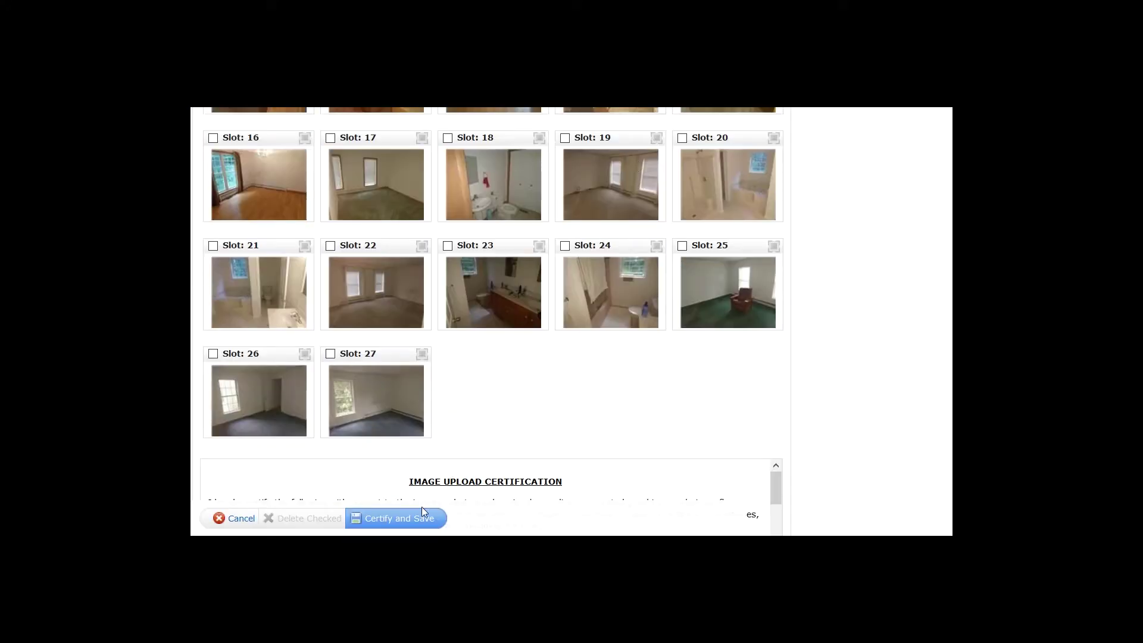
click(413, 520)
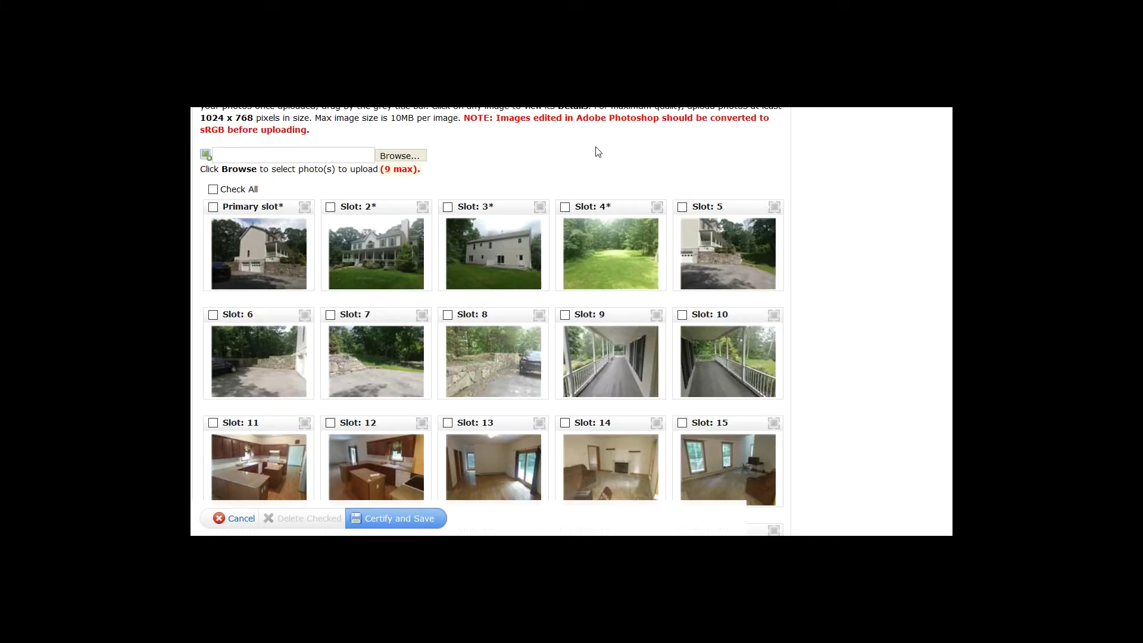
Highlight the '9 max' upload limit note on the photo page
mouse_move(384, 171)
mouse_down()
mouse_move(421, 176)
mouse_move(379, 177)
mouse_move(388, 176)
mouse_up()
click(425, 177)
click(397, 180)
drag(379, 170, 421, 170)
click(417, 170)
Check all photos and try Delete Checked, then mark only the Slot 26 and 27 photos
click(213, 190)
scroll(278, 245, down, 8)
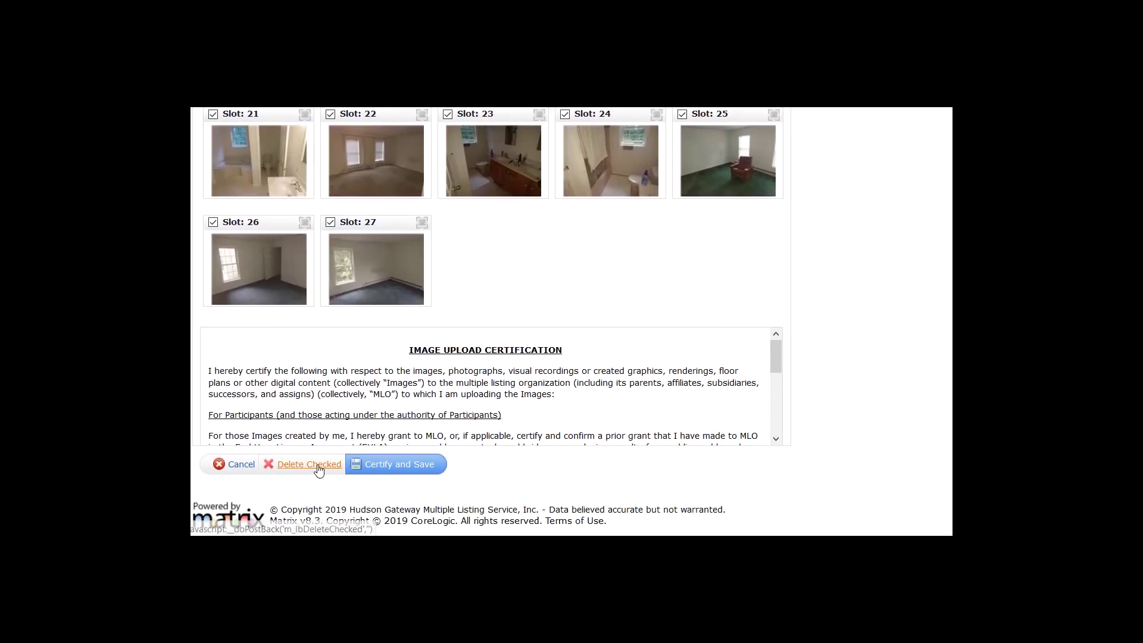
click(313, 473)
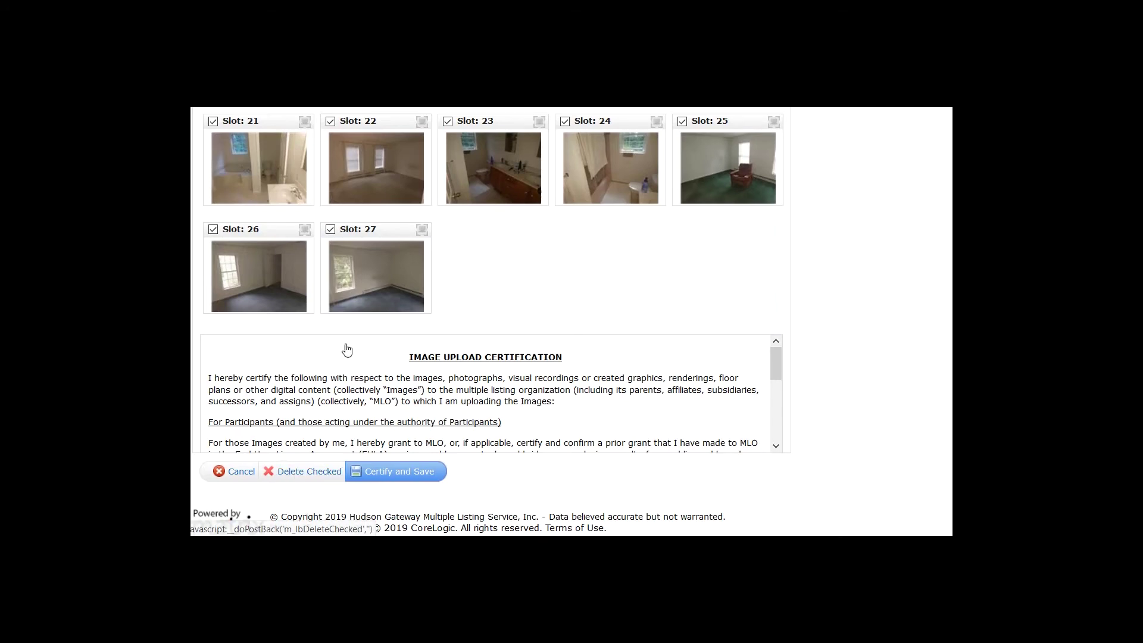
click(213, 189)
scroll(306, 284, down, 8)
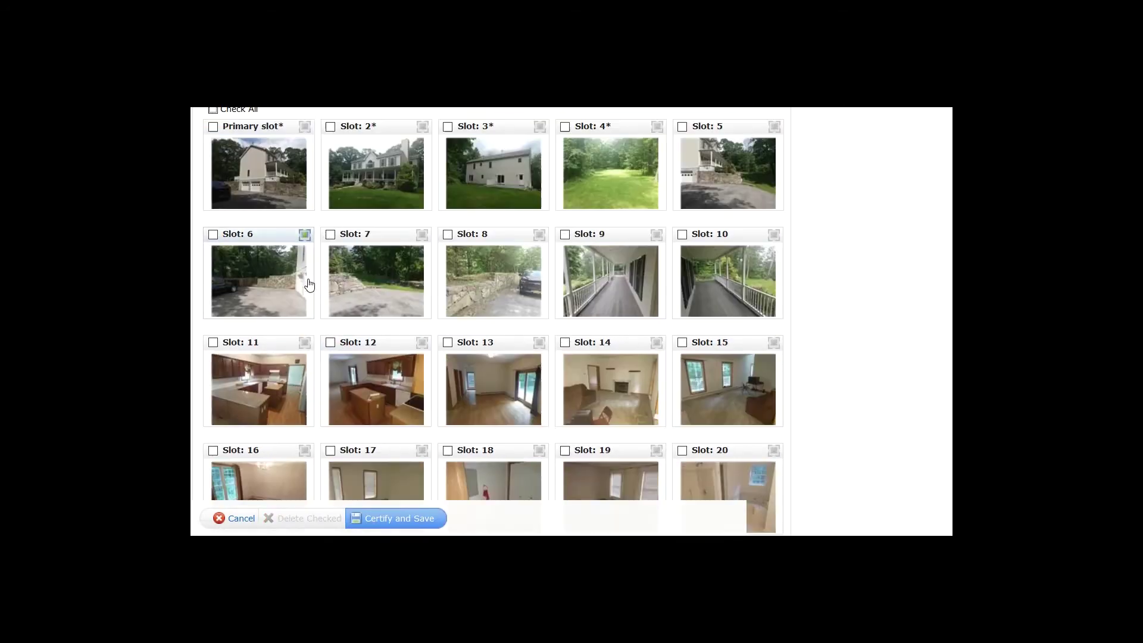
click(330, 222)
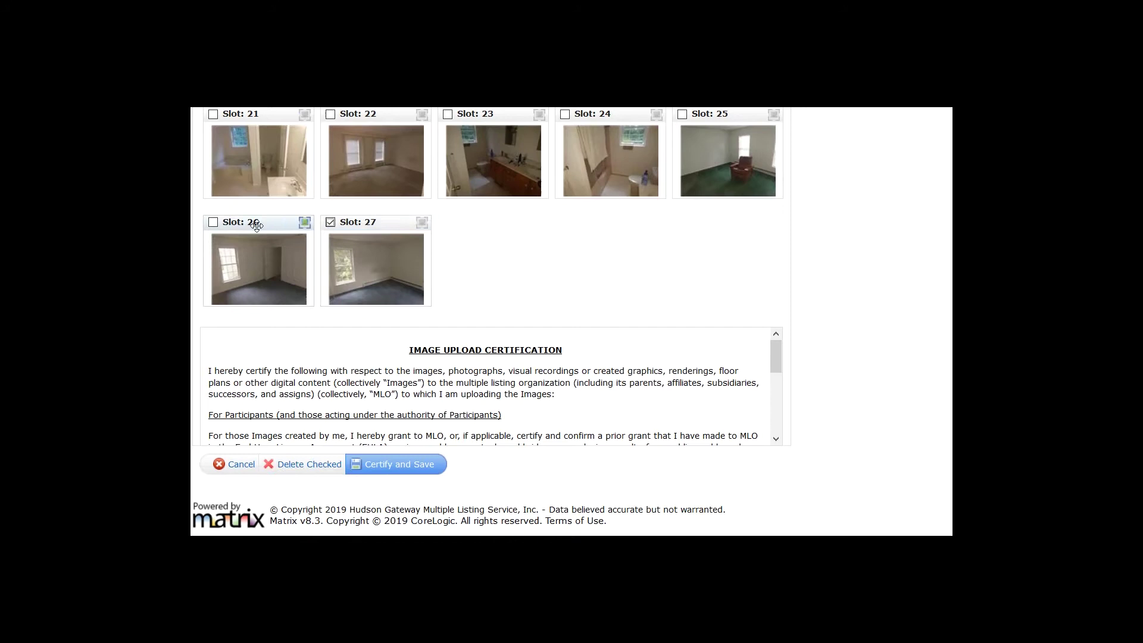
click(213, 223)
Cancel out of the photo manager and confirm discarding the unsaved photo changes
scroll(309, 455, up, 1)
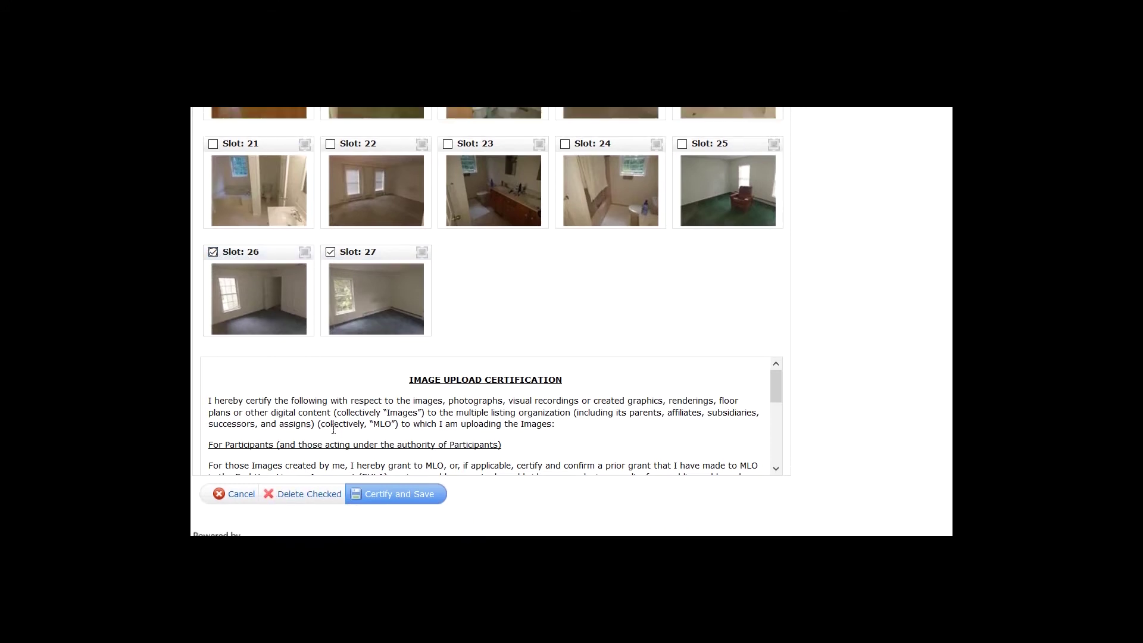
scroll(358, 453, down, 2)
scroll(426, 511, down, 1)
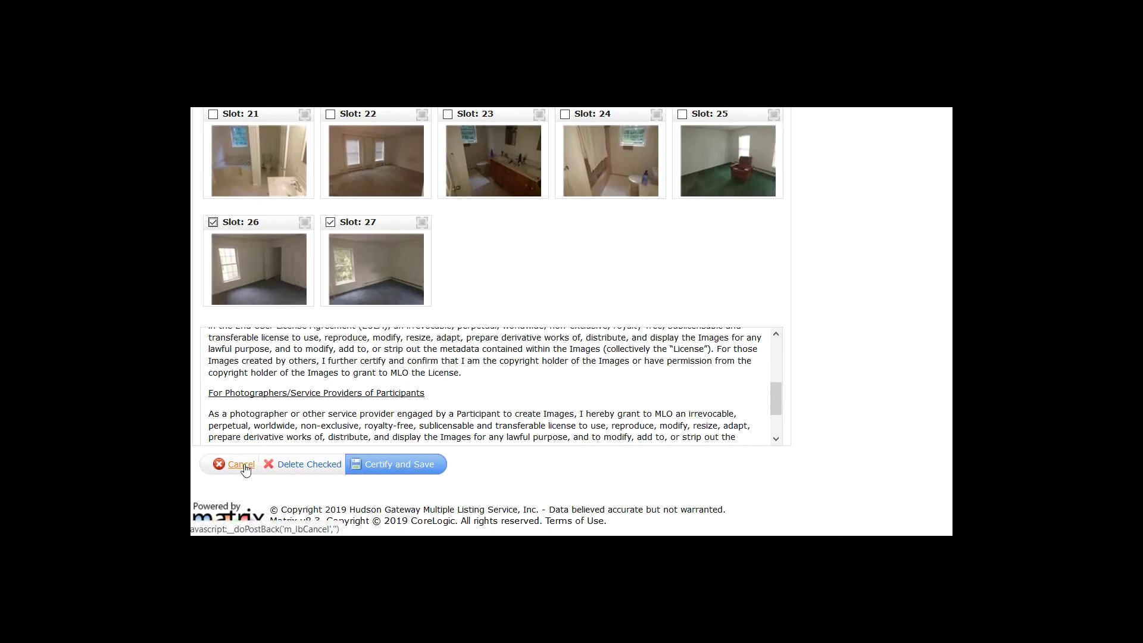
click(239, 465)
click(770, 228)
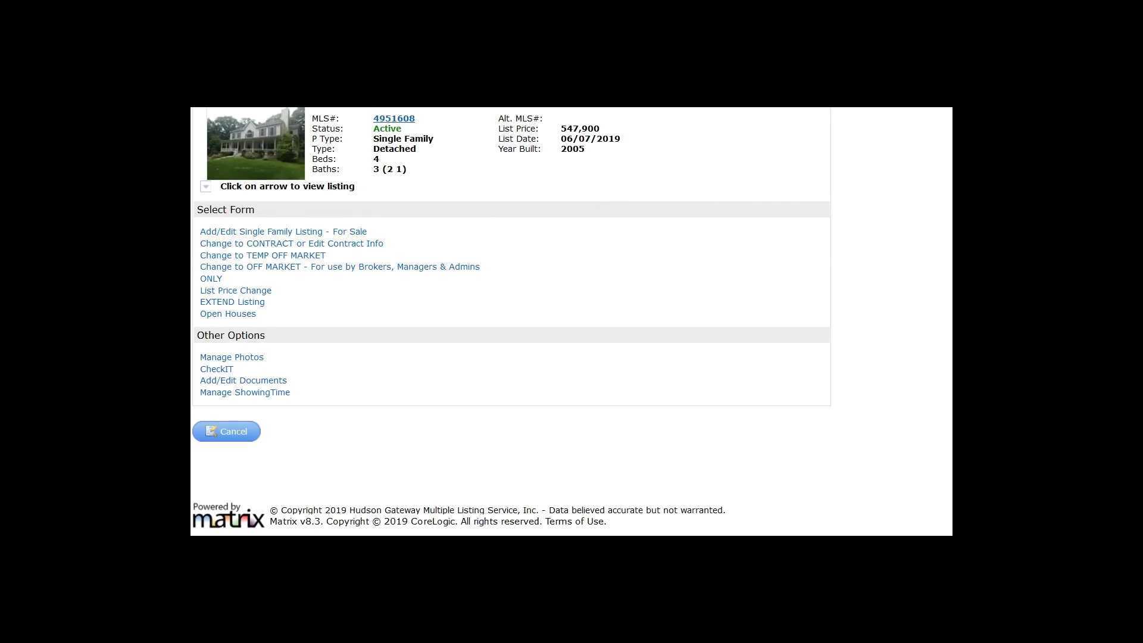
scroll(625, 429, up, 1)
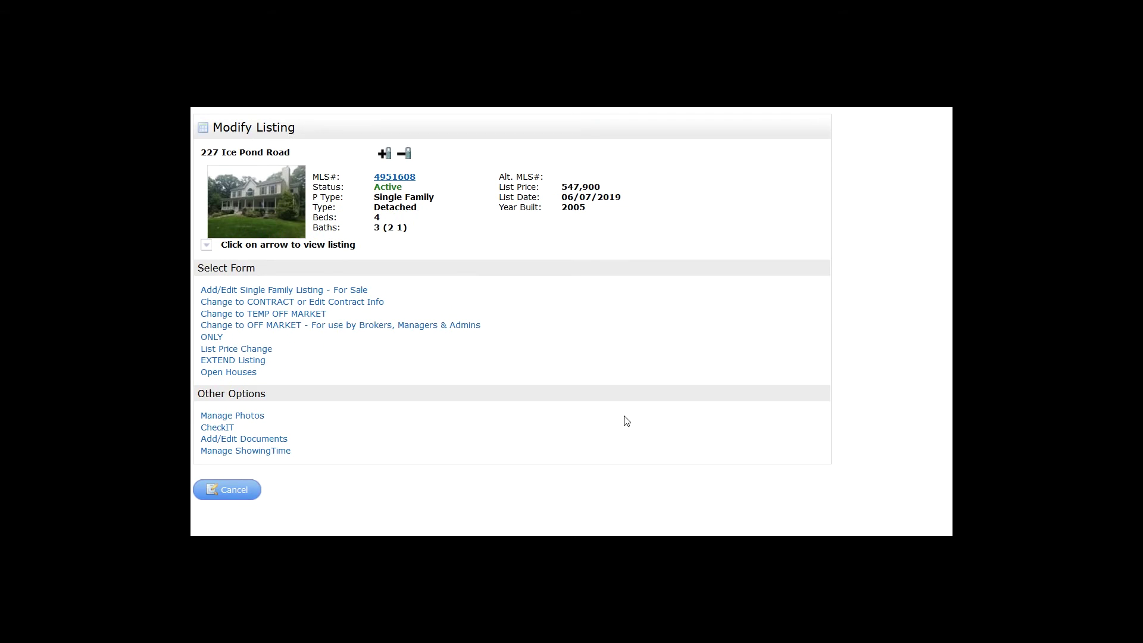